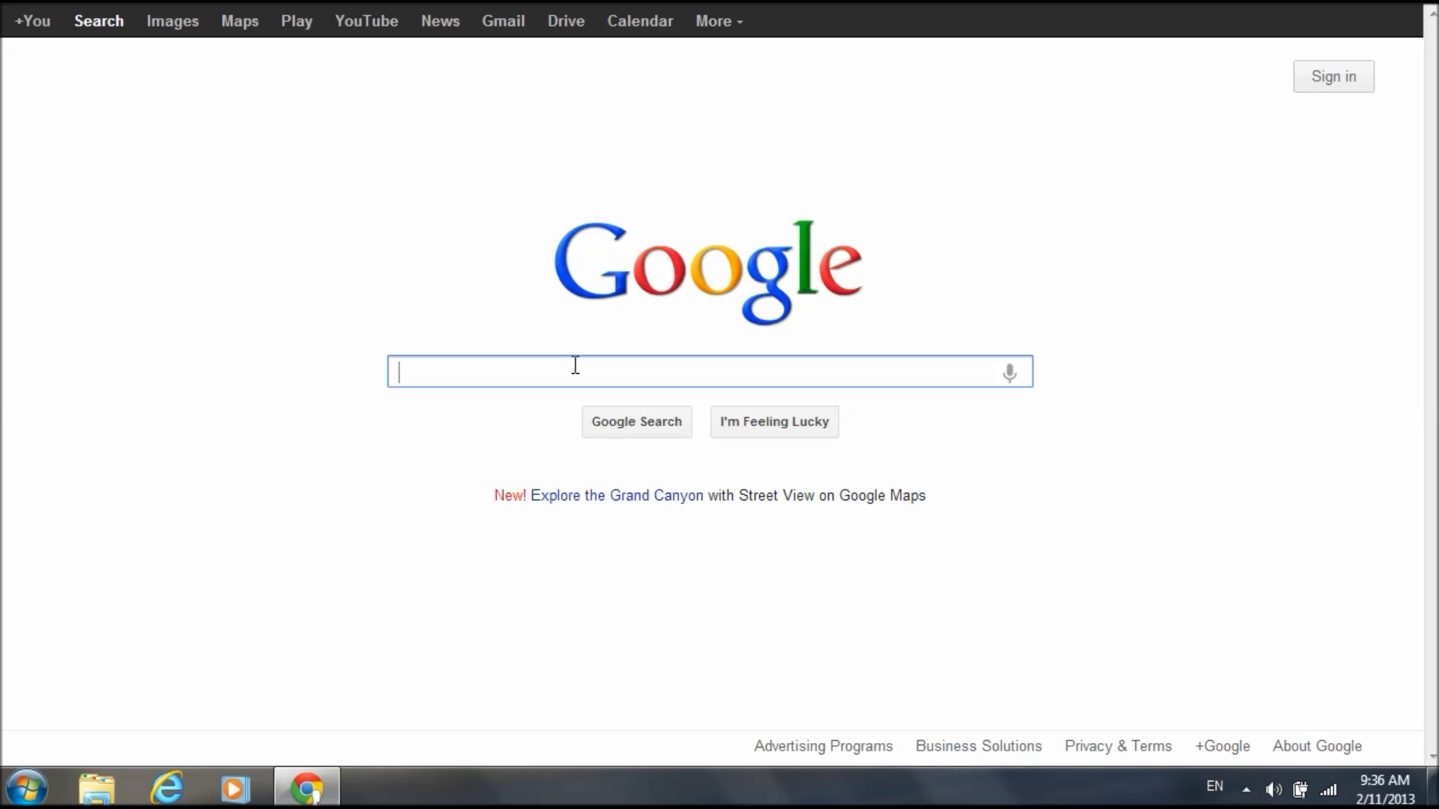
- Search the web for Google Earth and open the official earth.google.com site
{"action": "type", "text": "arth"}
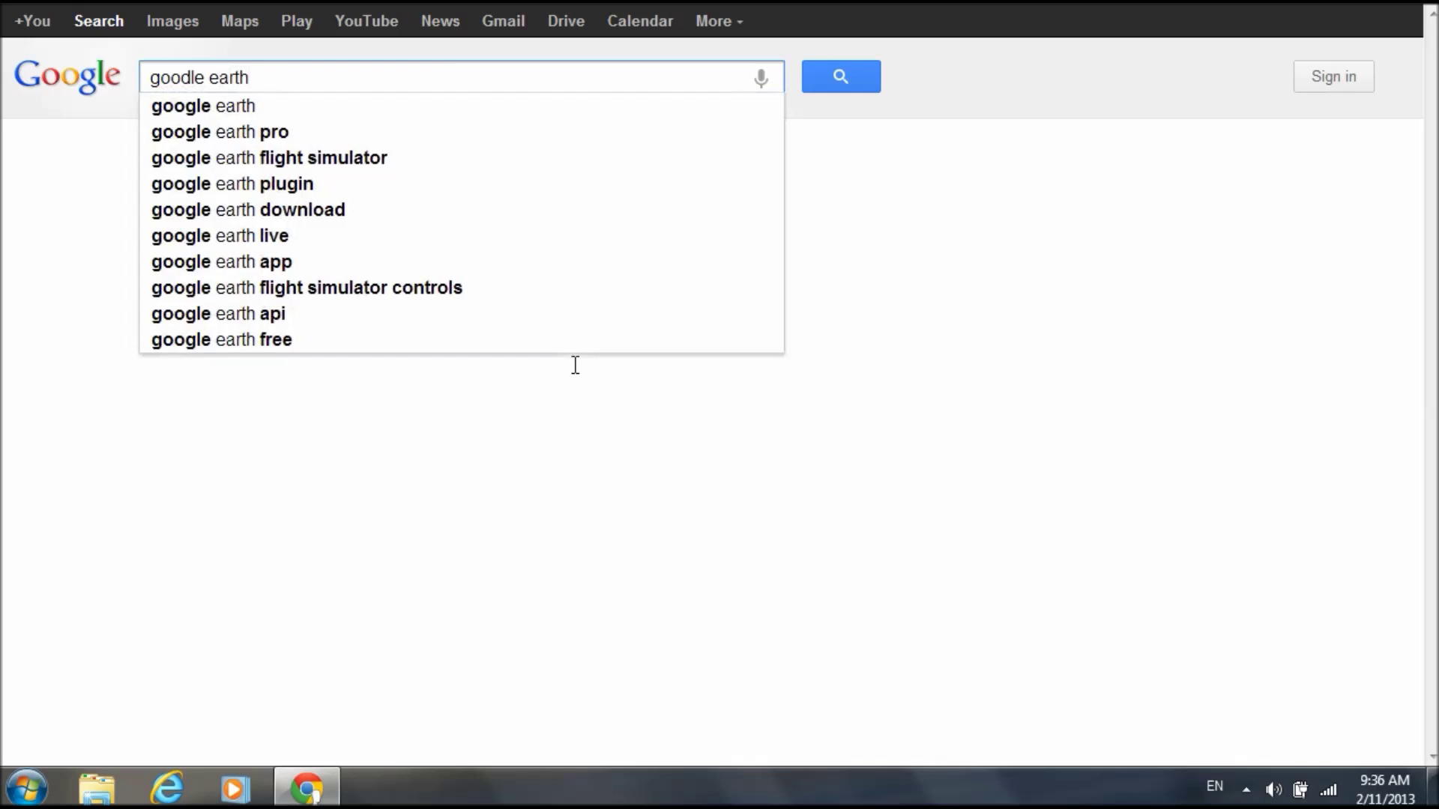
{"action": "key", "text": "Return"}
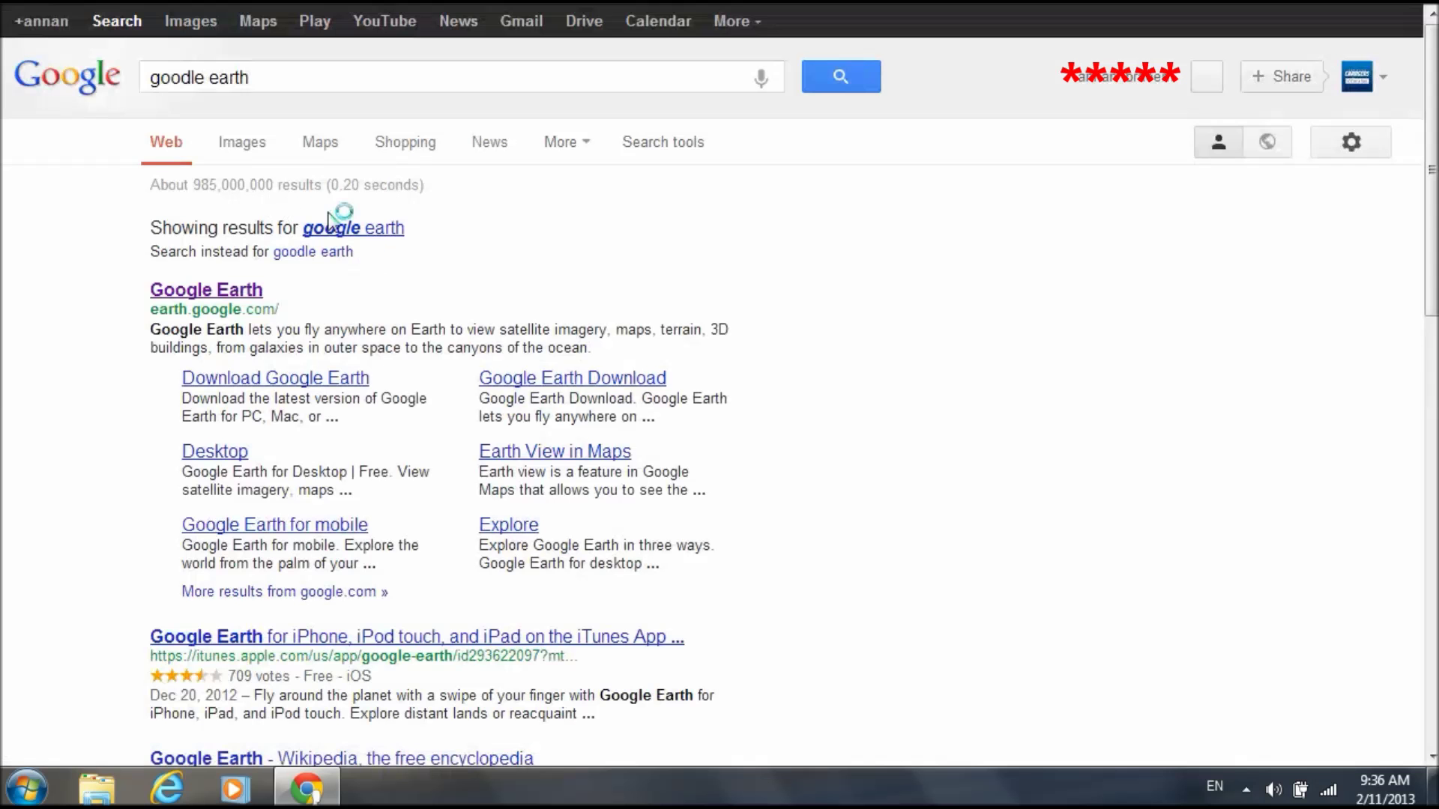
{"action": "left_click", "coordinate": [237, 292]}
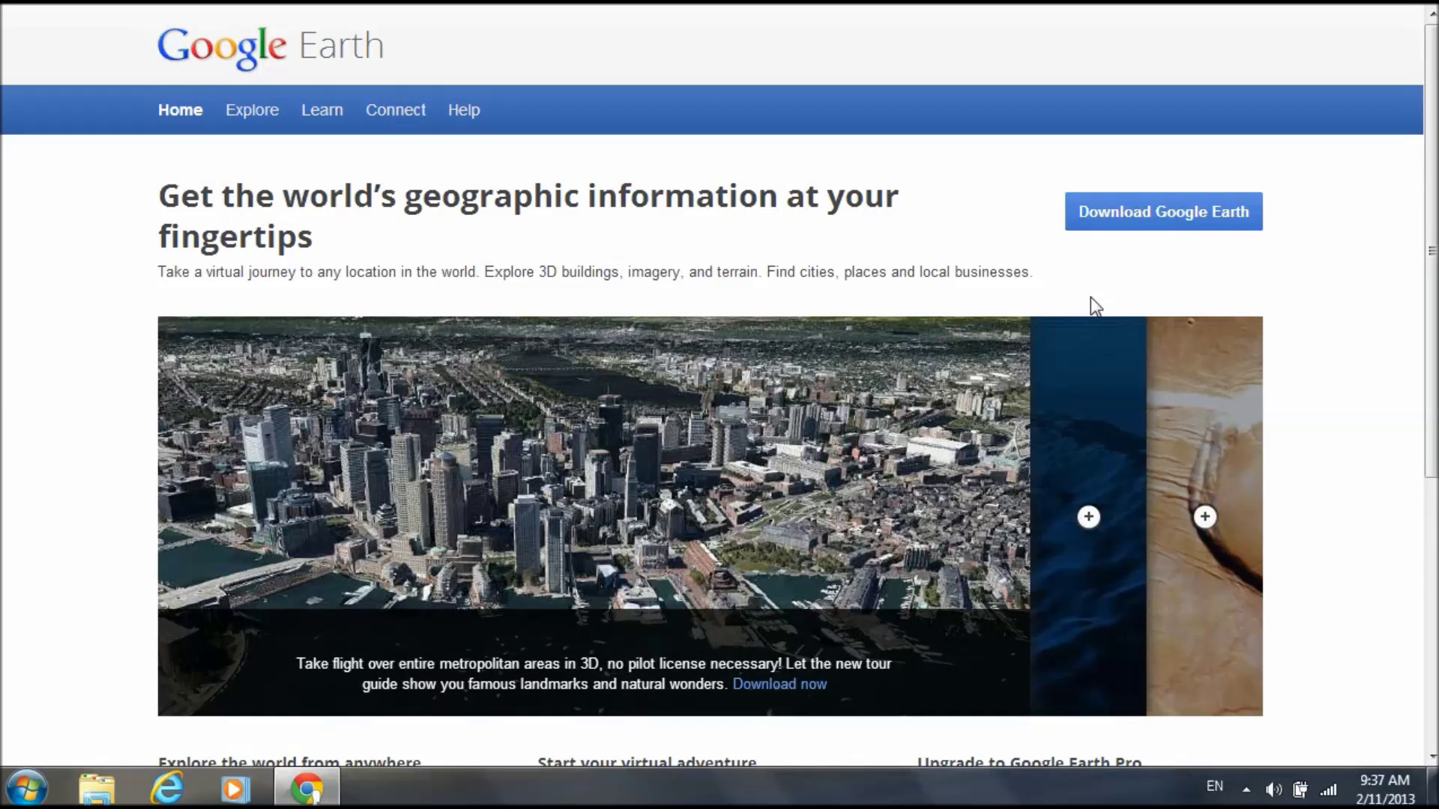
- Agree to the terms of service and download the Google Earth installer, starting the download manually through the fallback link
{"action": "left_click", "coordinate": [1162, 217]}
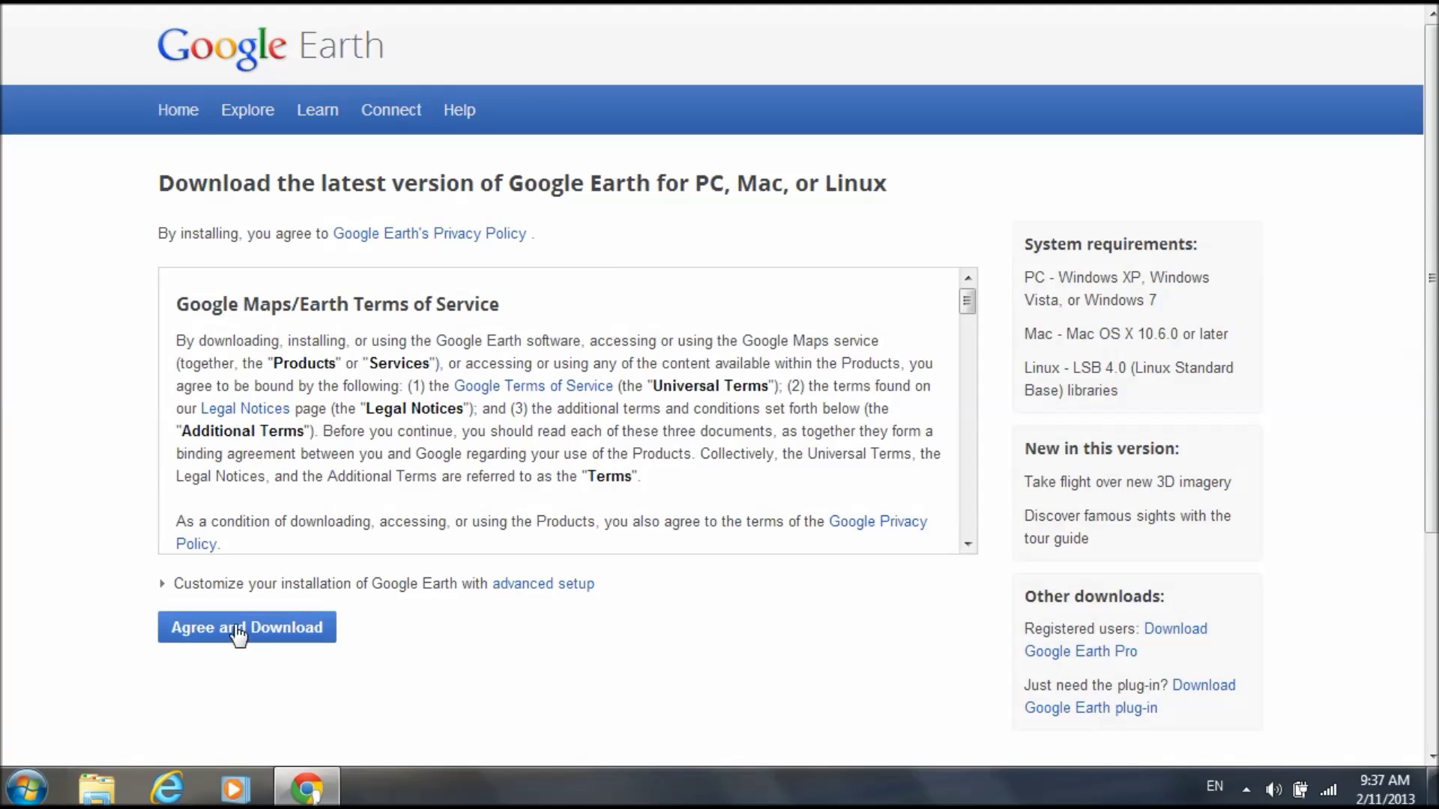
{"action": "left_click", "coordinate": [279, 638]}
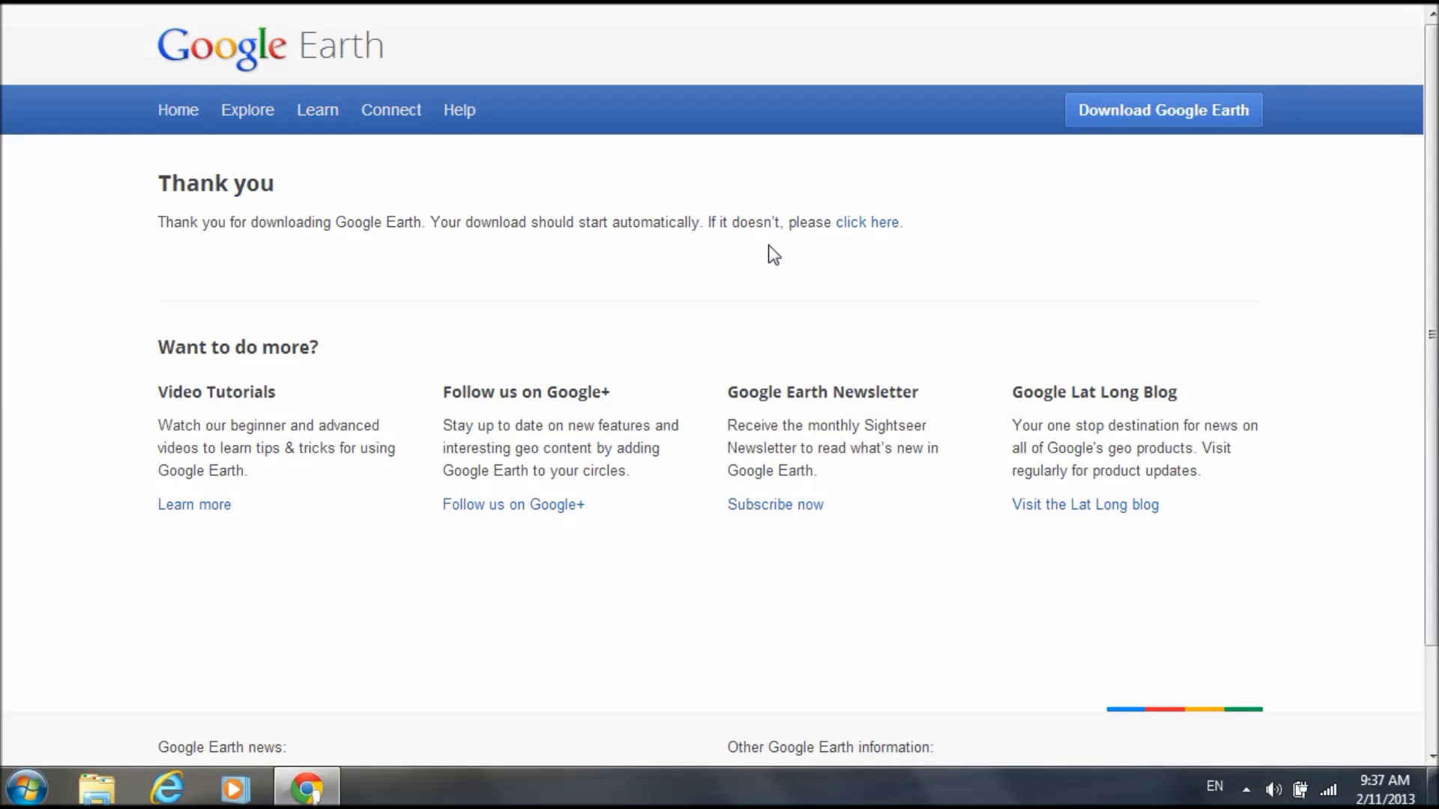
{"action": "left_click", "coordinate": [858, 223]}
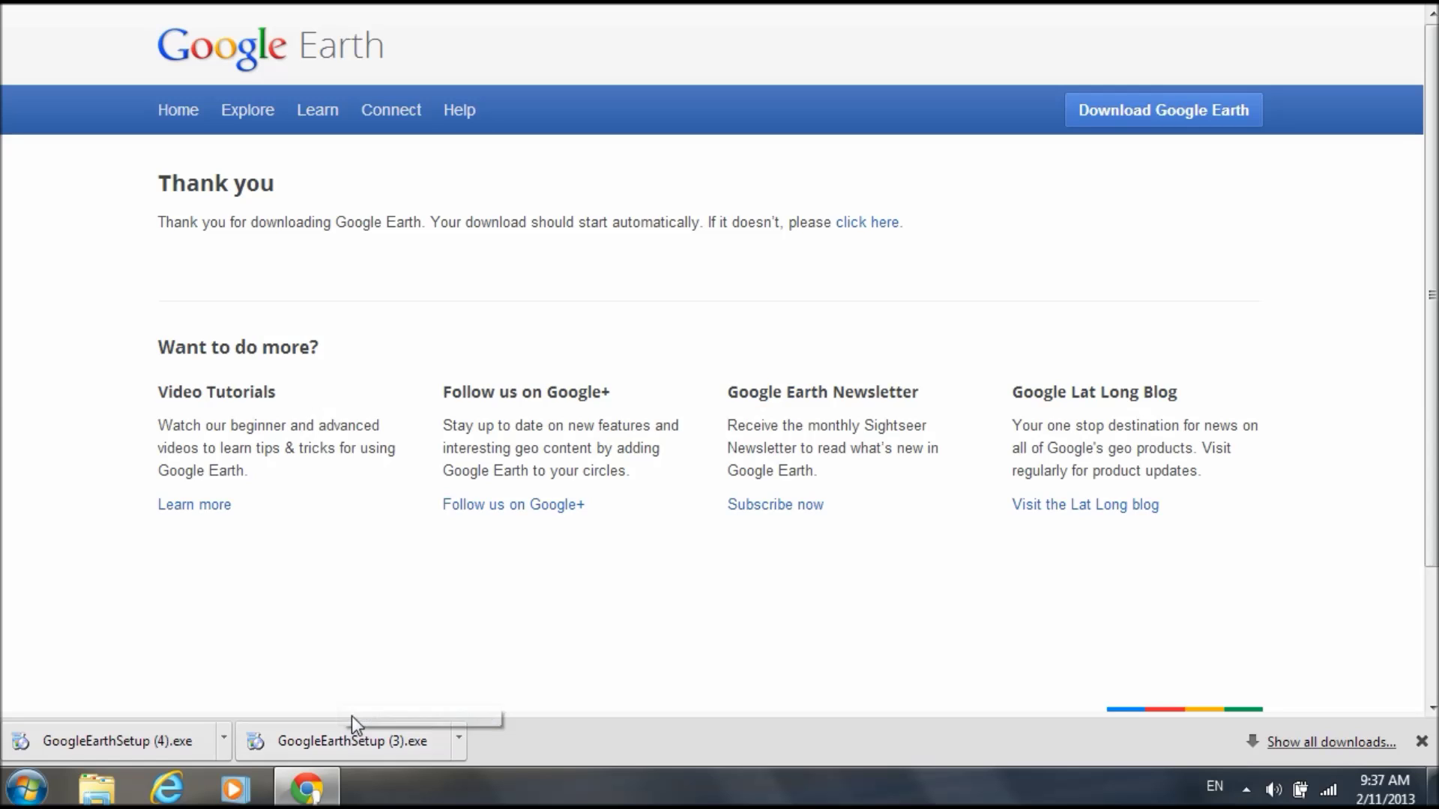
- Run the downloaded GoogleEarthSetup (3).exe and close the Start-Up Tip window in Google Earth
{"action": "left_click", "coordinate": [318, 752]}
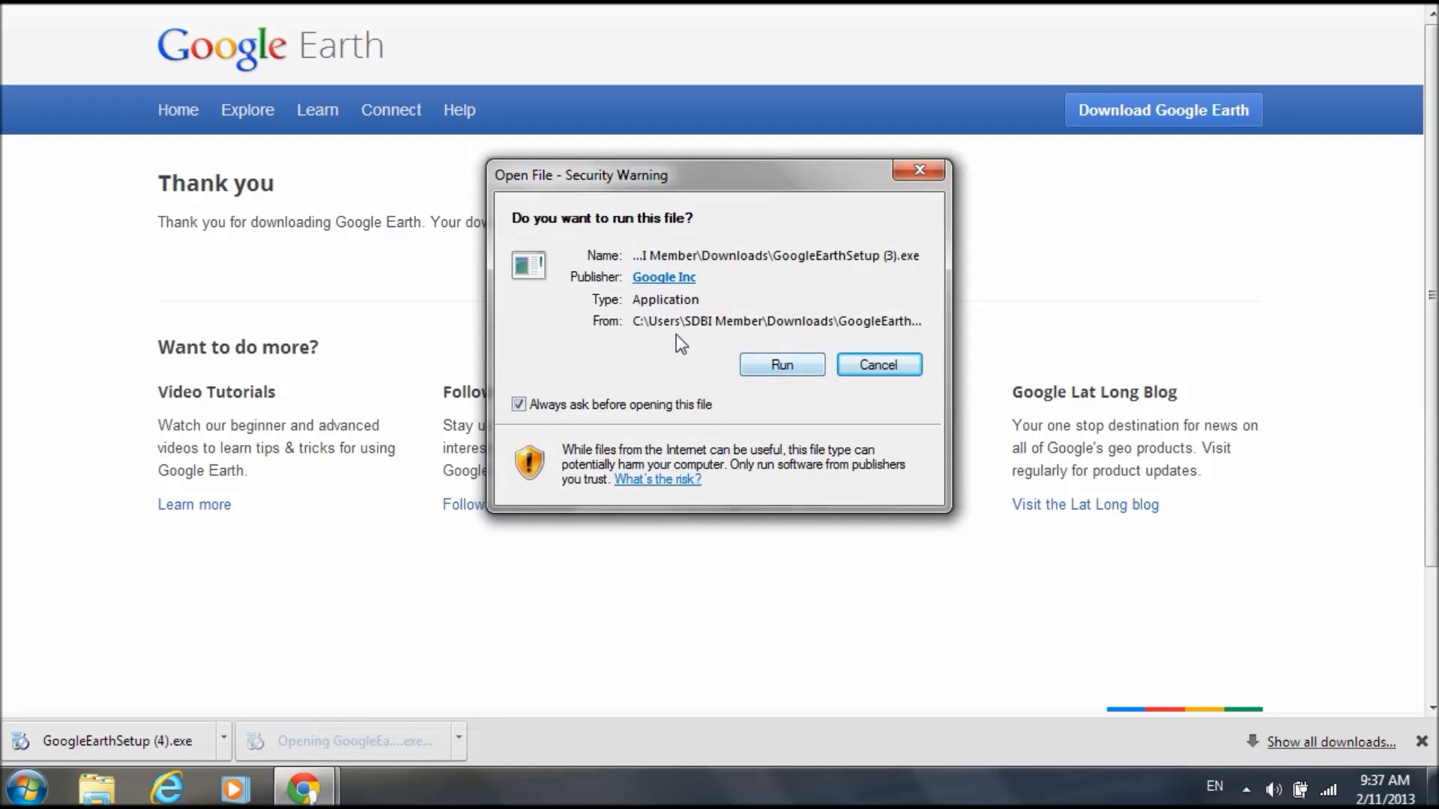
{"action": "left_click", "coordinate": [793, 372]}
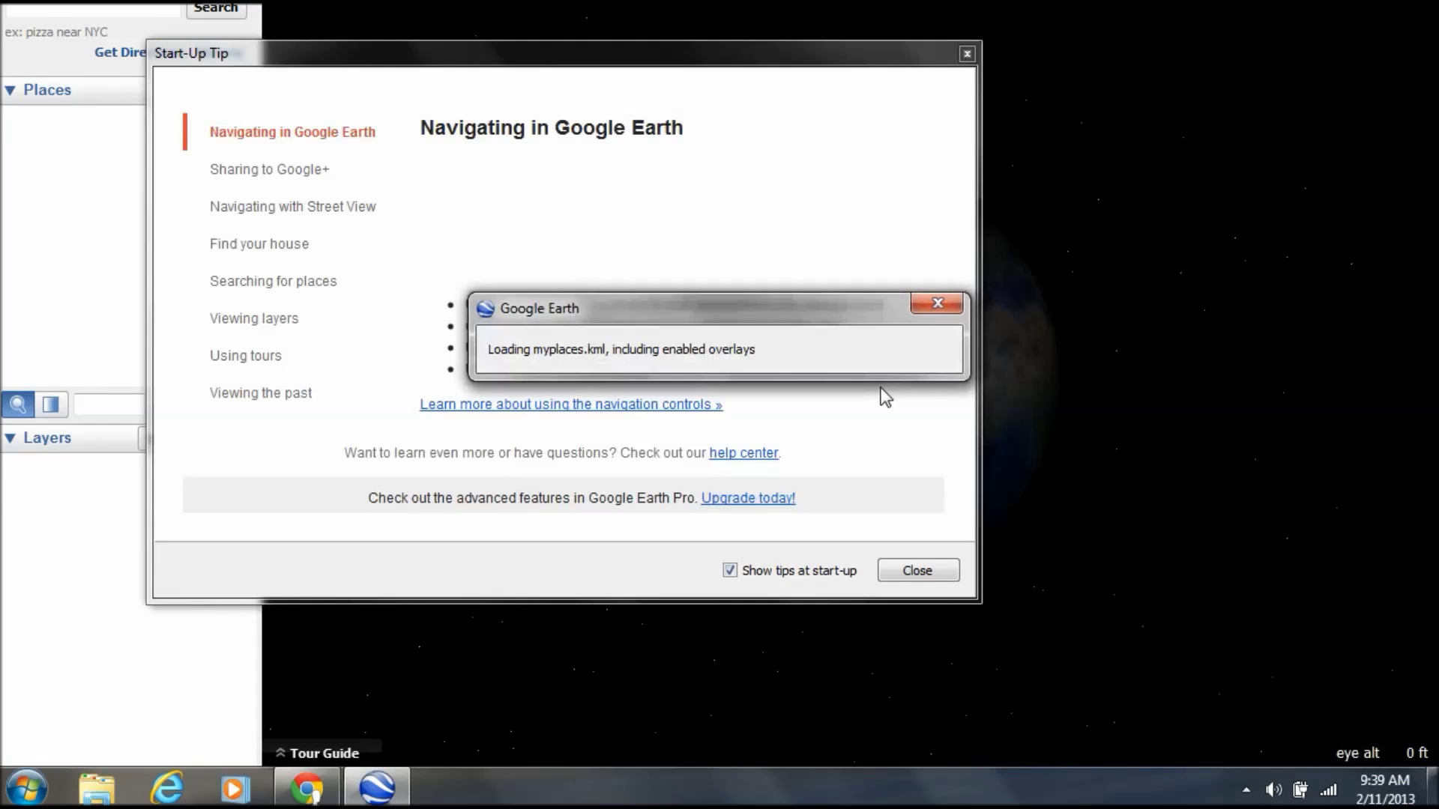
{"action": "left_click", "coordinate": [967, 56]}
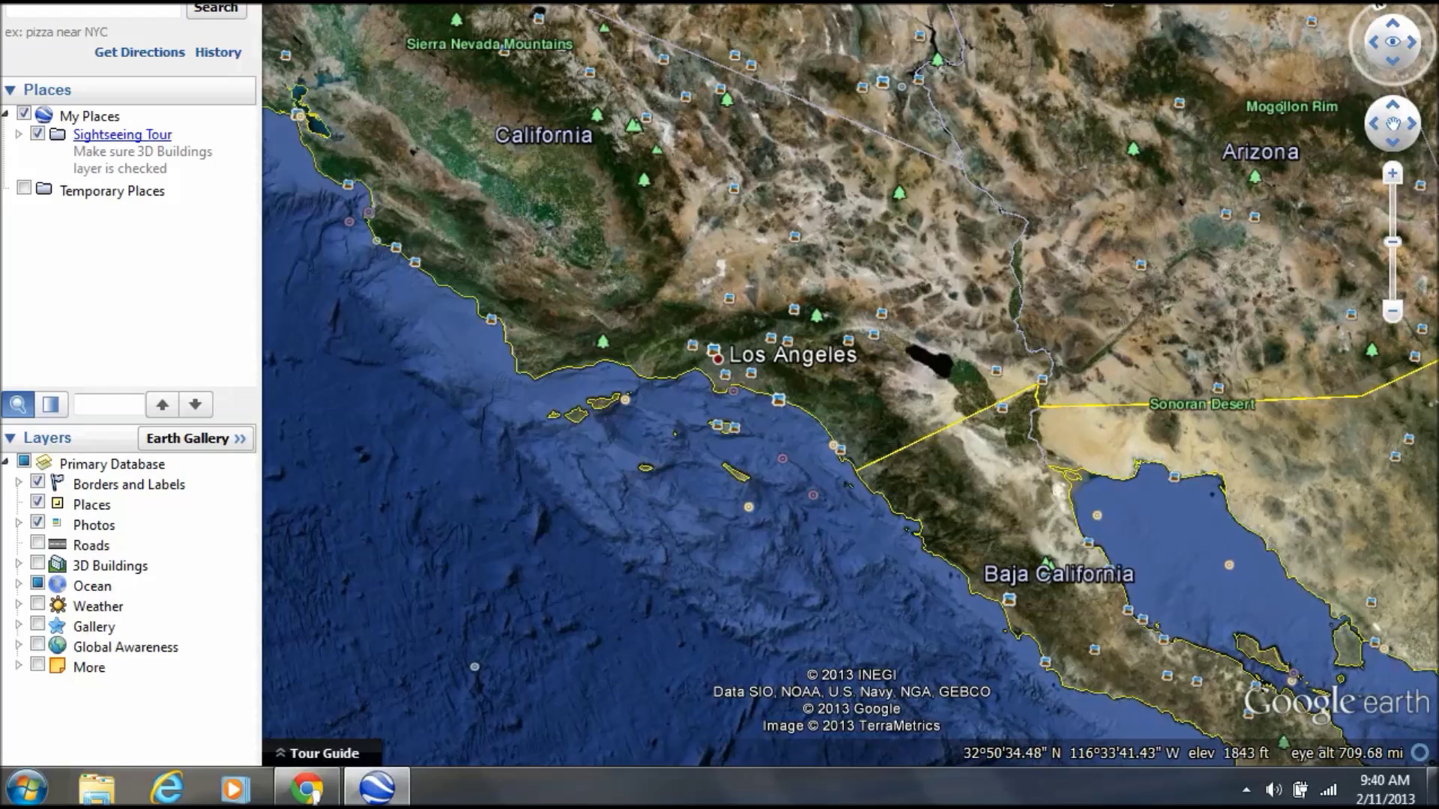
- Zoom in on the San Diego area and switch the Photos layer off and back on
{"action": "scroll", "coordinate": [947, 438], "scroll_direction": "up", "scroll_amount": 2}
{"action": "scroll", "coordinate": [907, 444], "scroll_direction": "up", "scroll_amount": 2}
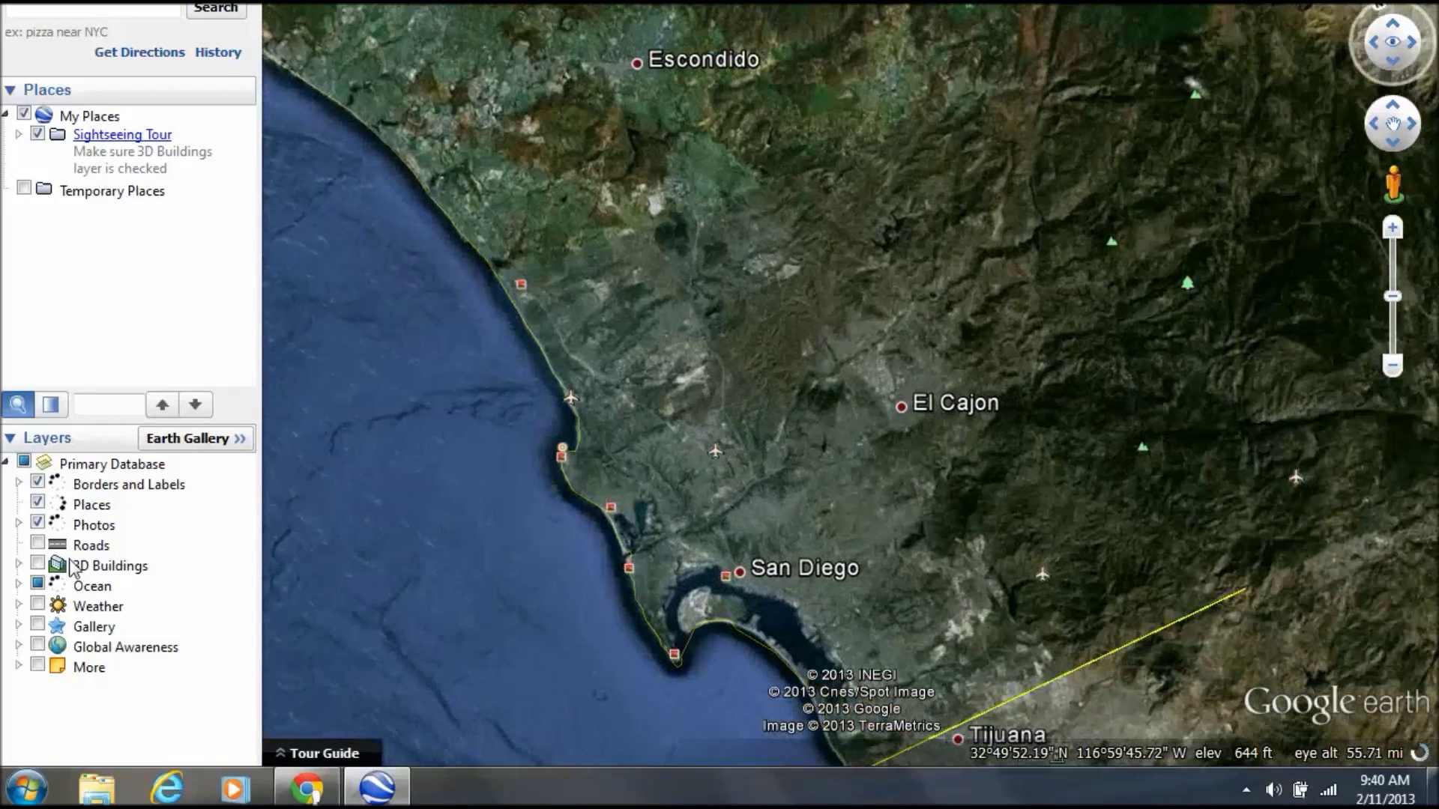
{"action": "left_click", "coordinate": [38, 523]}
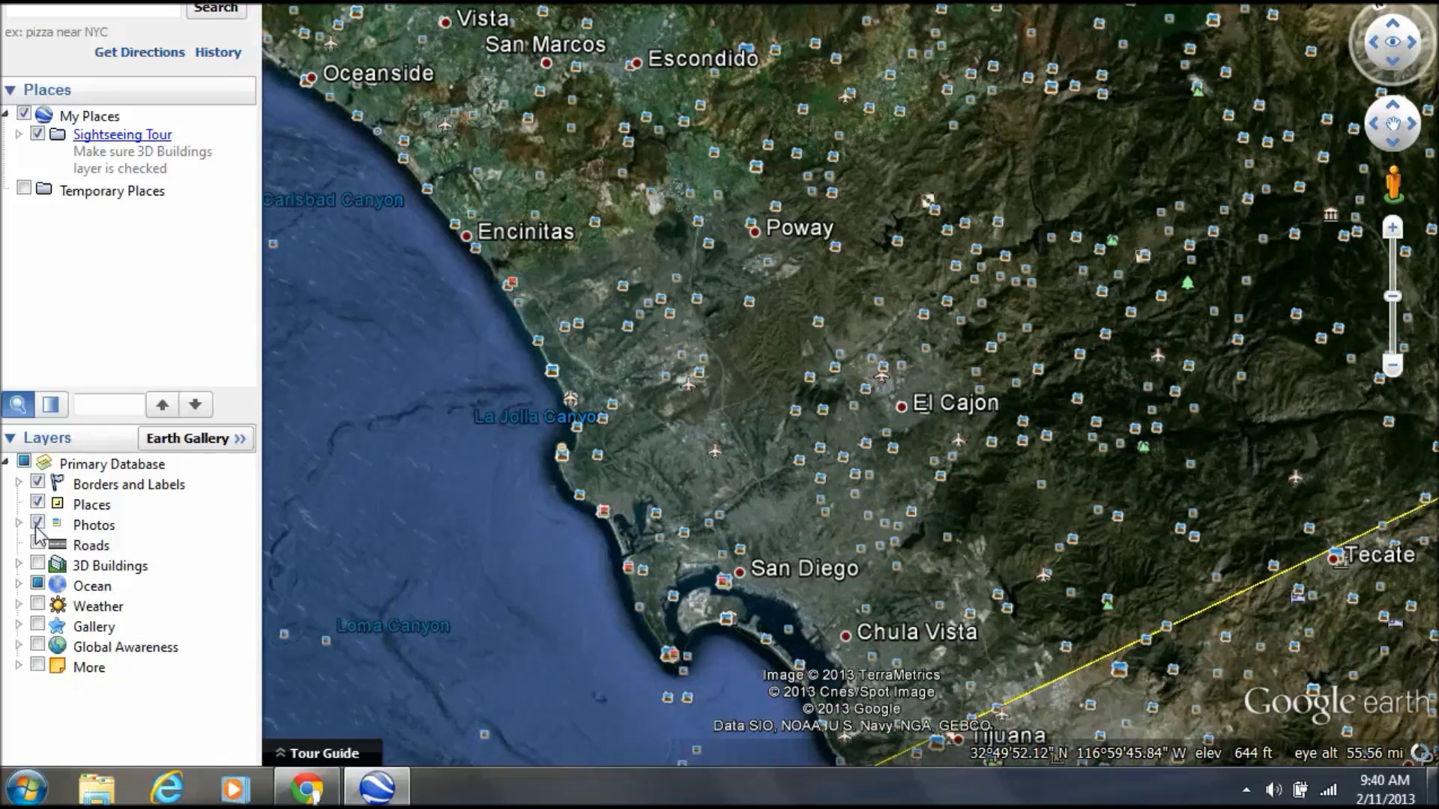
{"action": "left_click", "coordinate": [37, 524]}
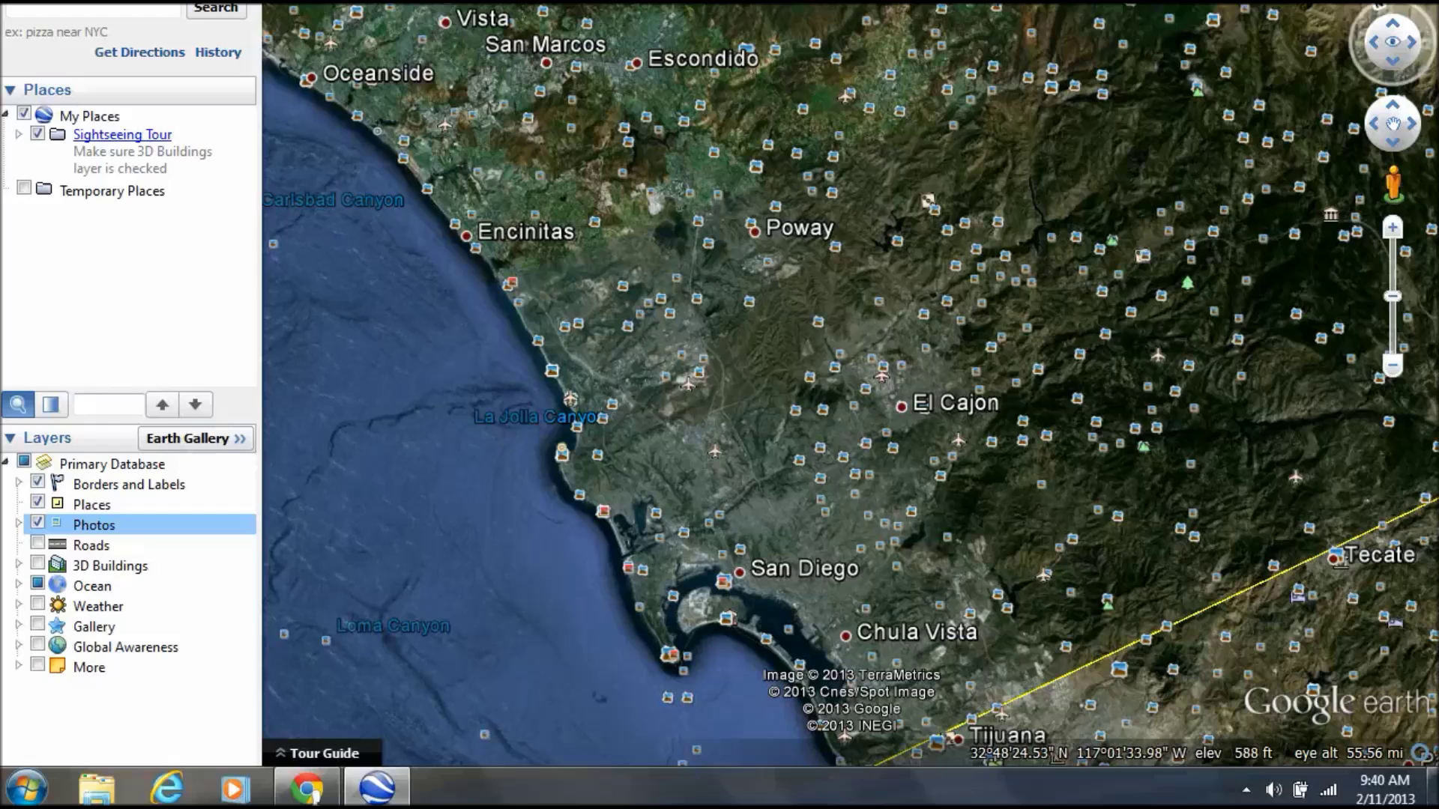
- Zoom out until the western United States and Mexico are in view and reset the globe to face north
{"action": "left_click_drag", "start_coordinate": [1392, 275], "coordinate": [1393, 358]}
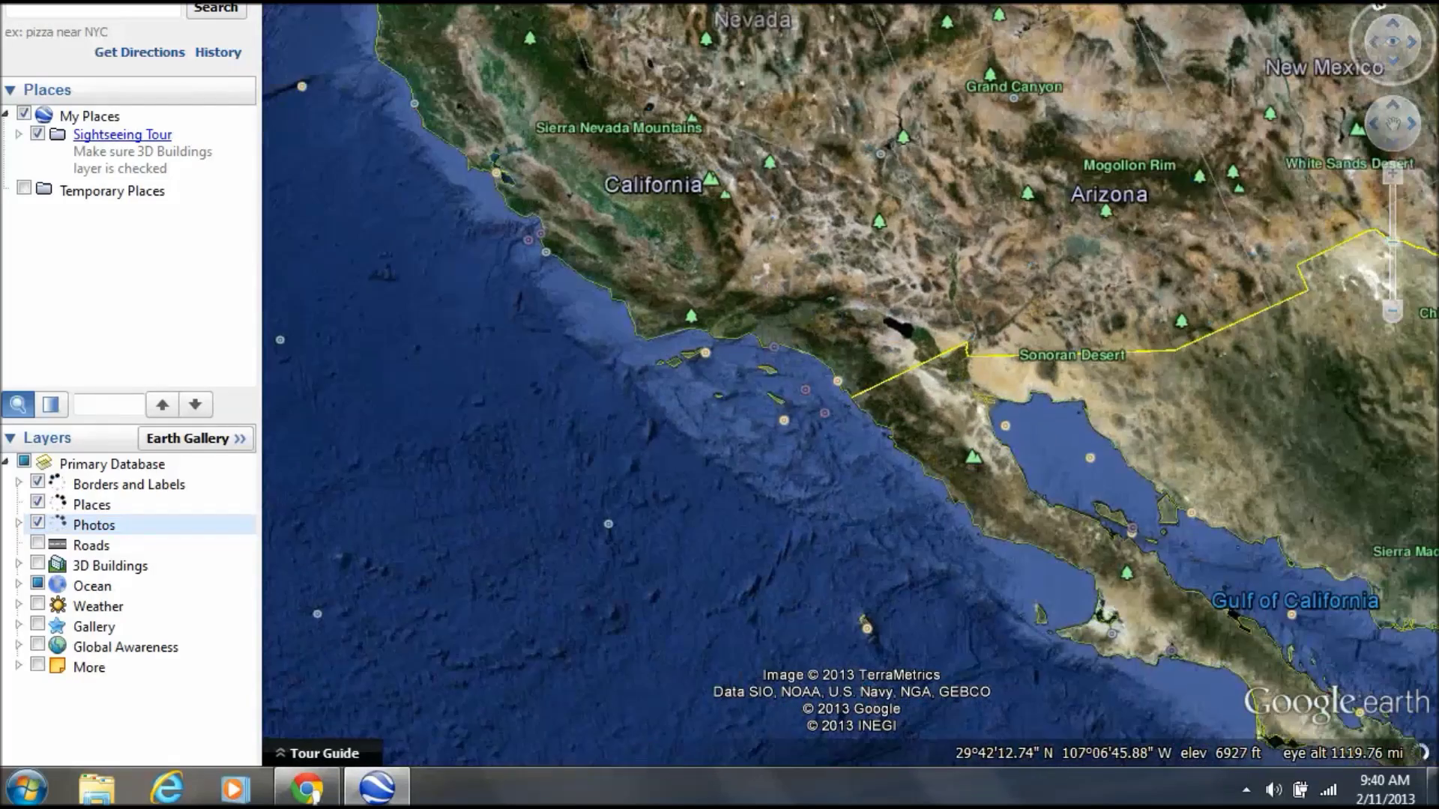
{"action": "left_click_drag", "start_coordinate": [1393, 242], "coordinate": [1390, 338]}
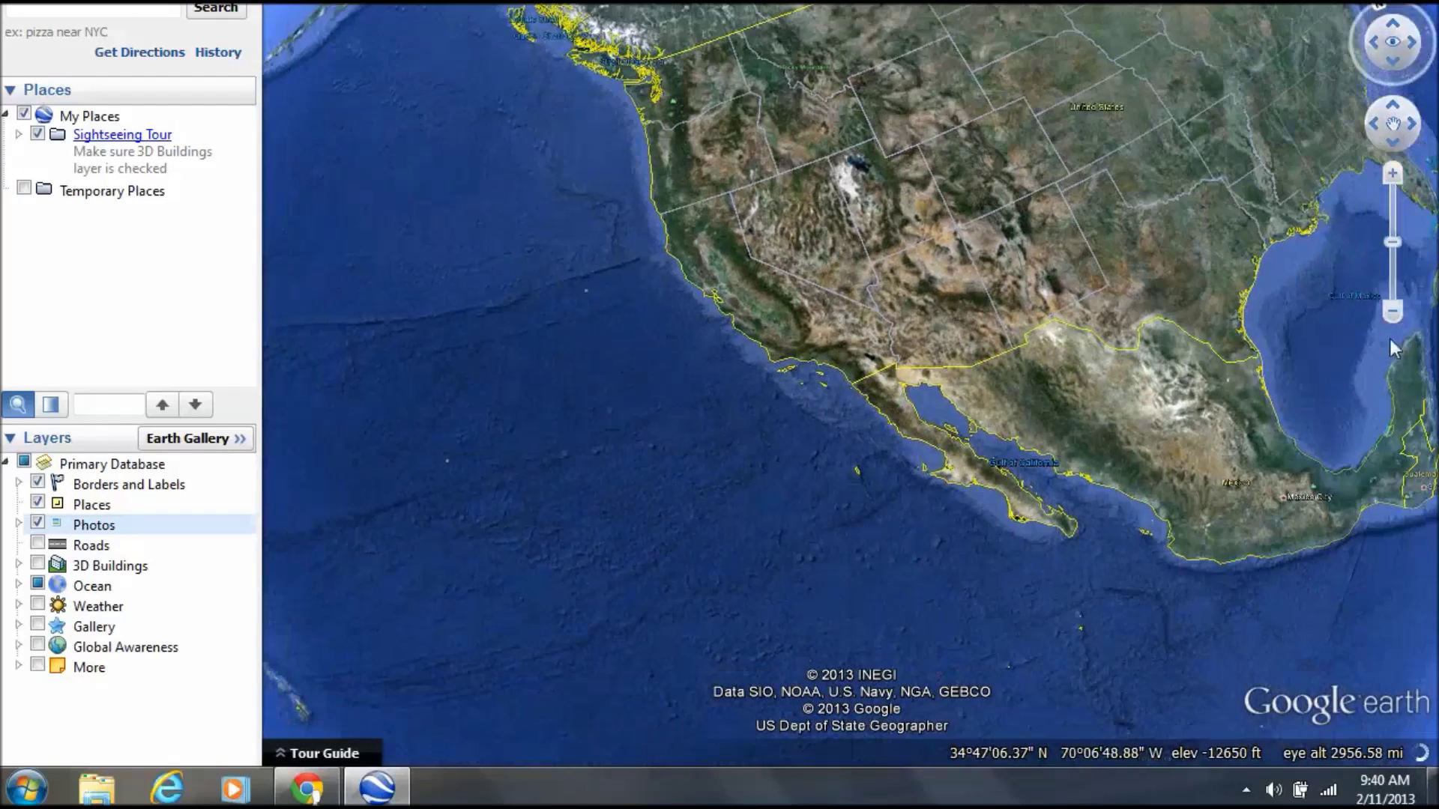
{"action": "left_click", "coordinate": [1377, 12]}
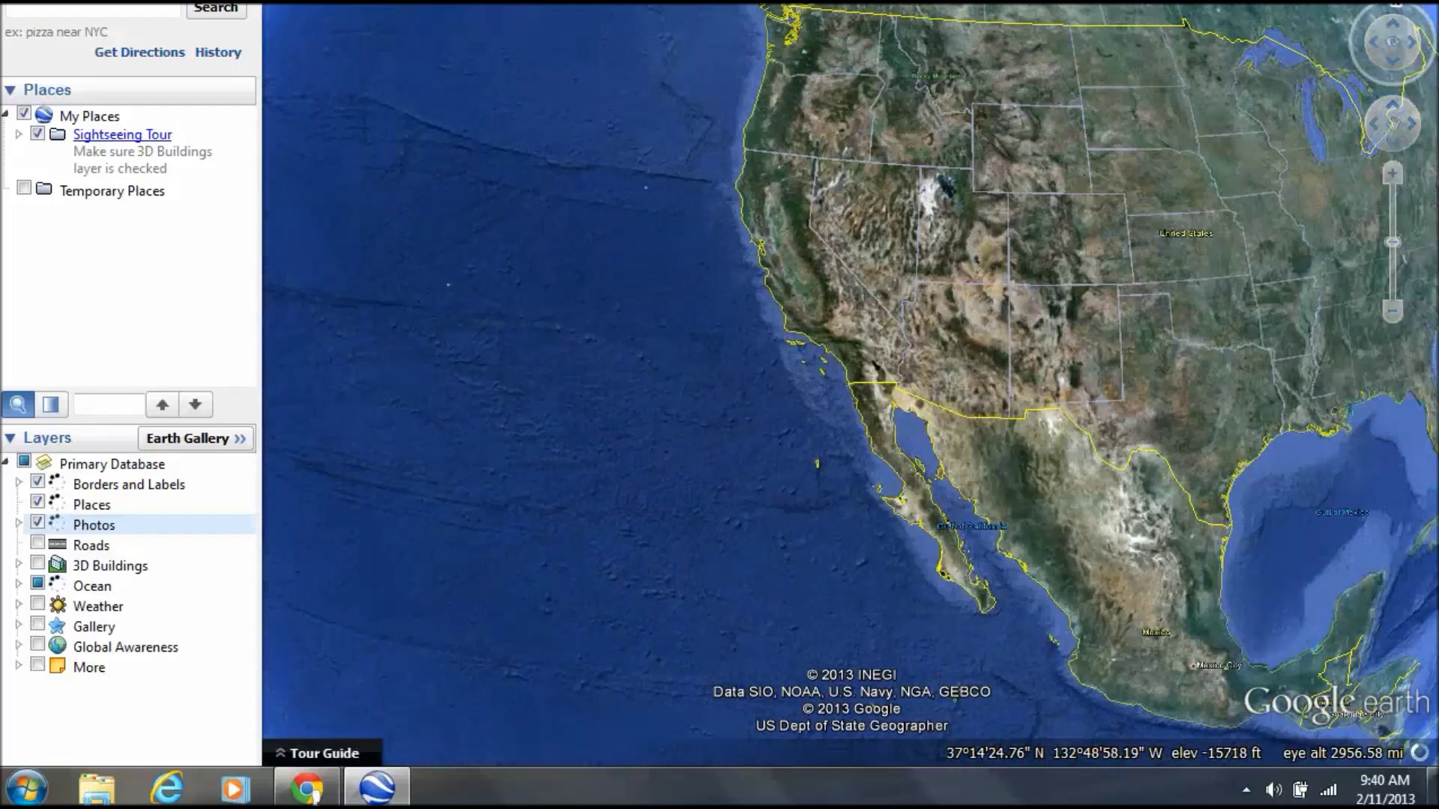
- Search for London, United Kingdom, fly there and zoom in on the city centre along the river
{"action": "left_click", "coordinate": [102, 13]}
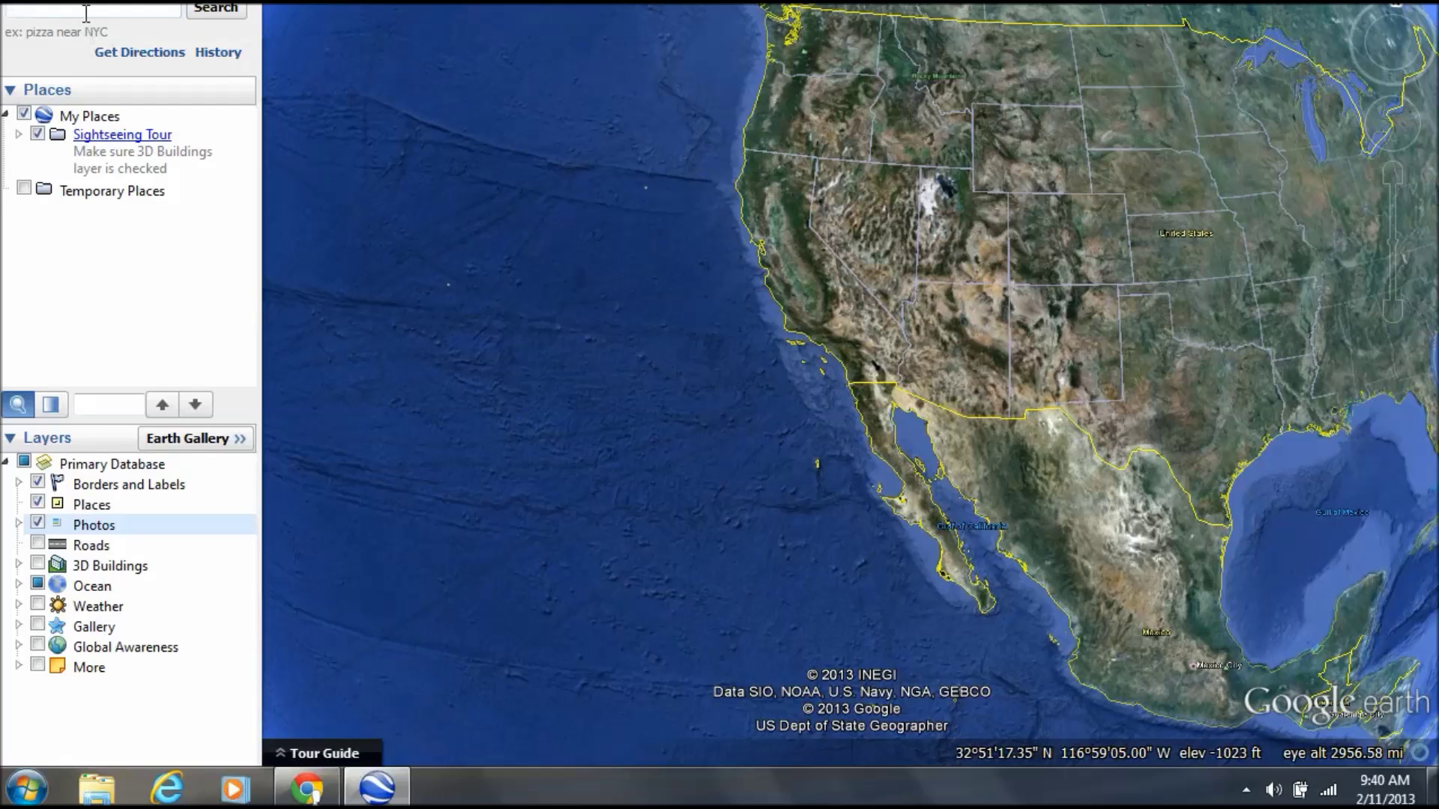
{"action": "type", "text": "londo"}
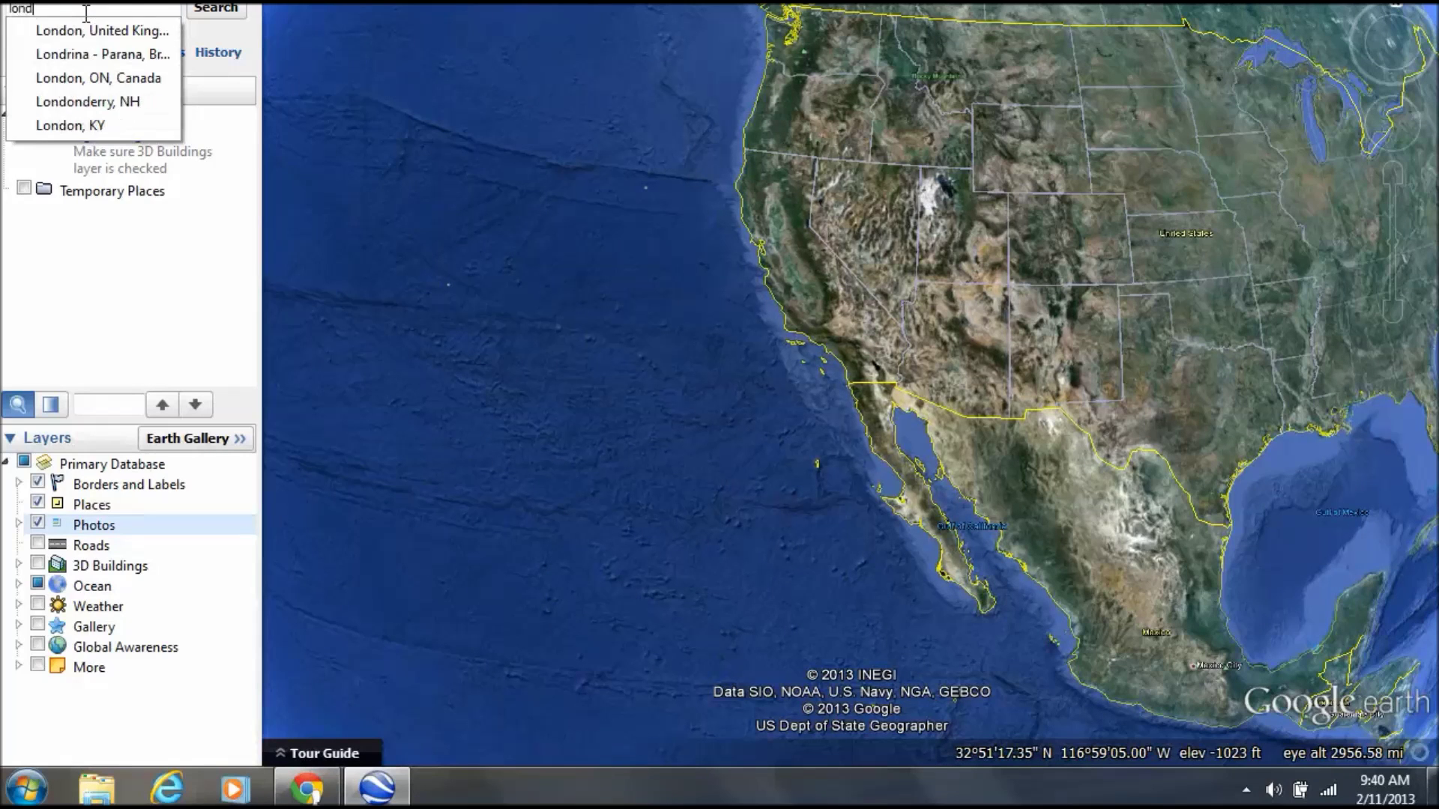
{"action": "key", "text": "Down"}
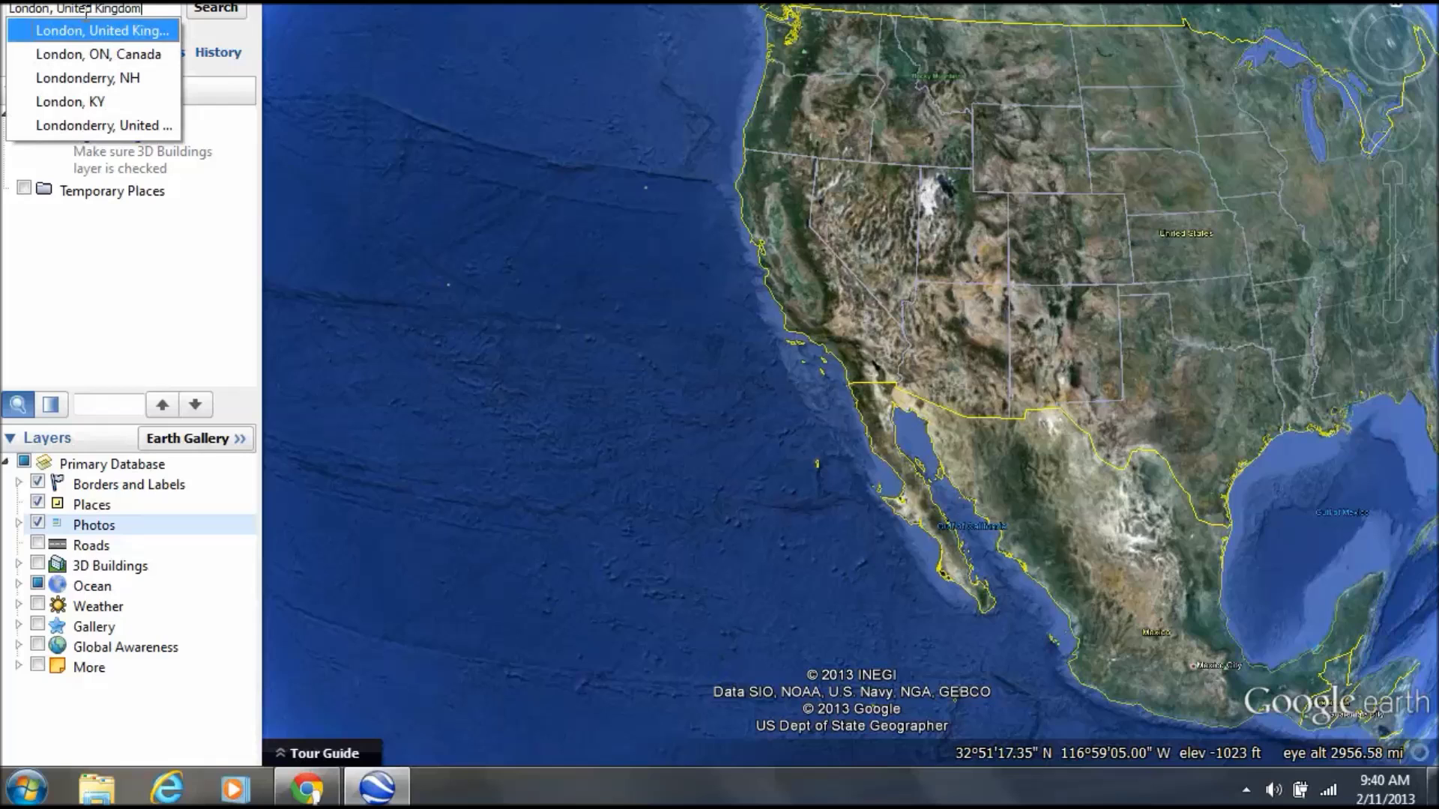
{"action": "key", "text": "Return"}
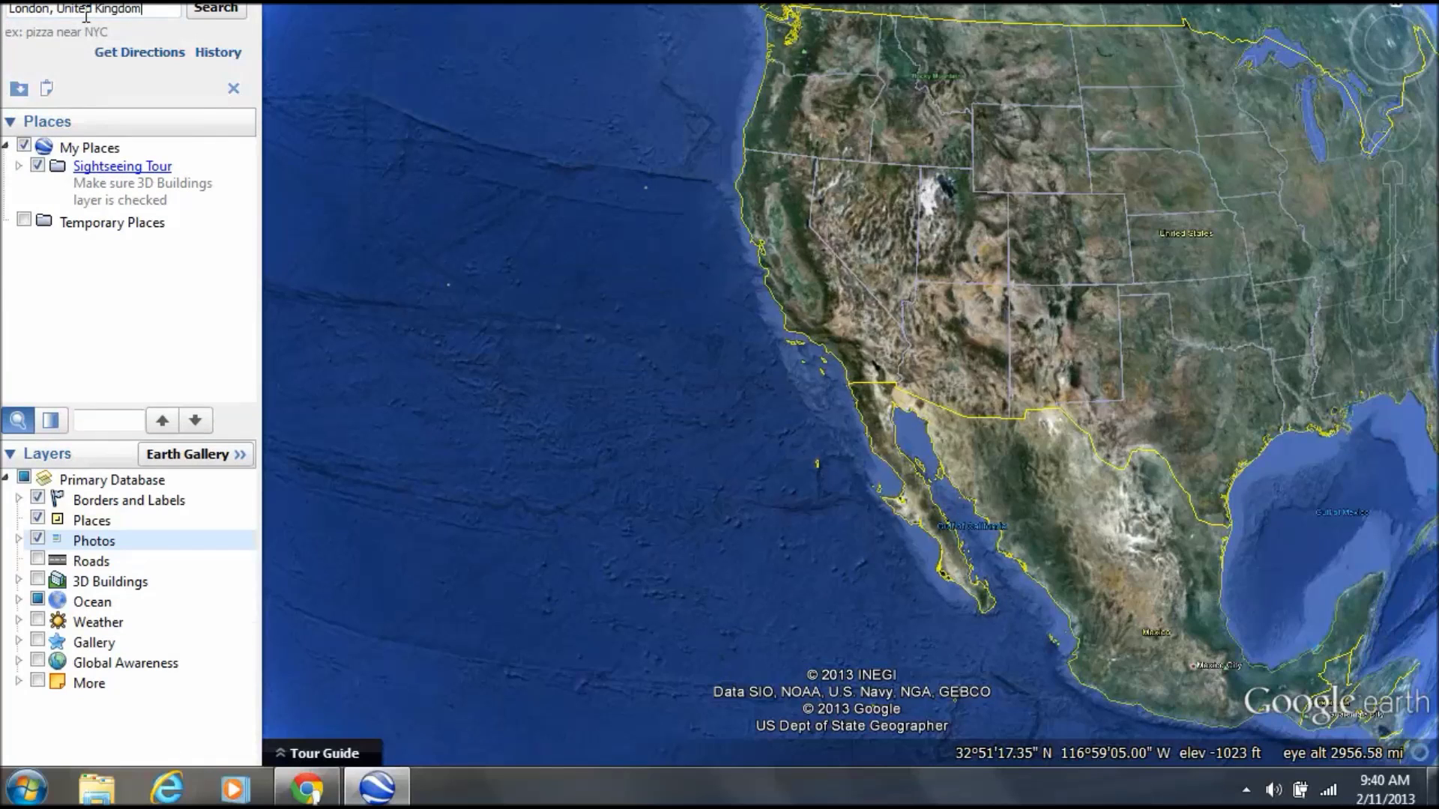
{"action": "key", "text": "Return"}
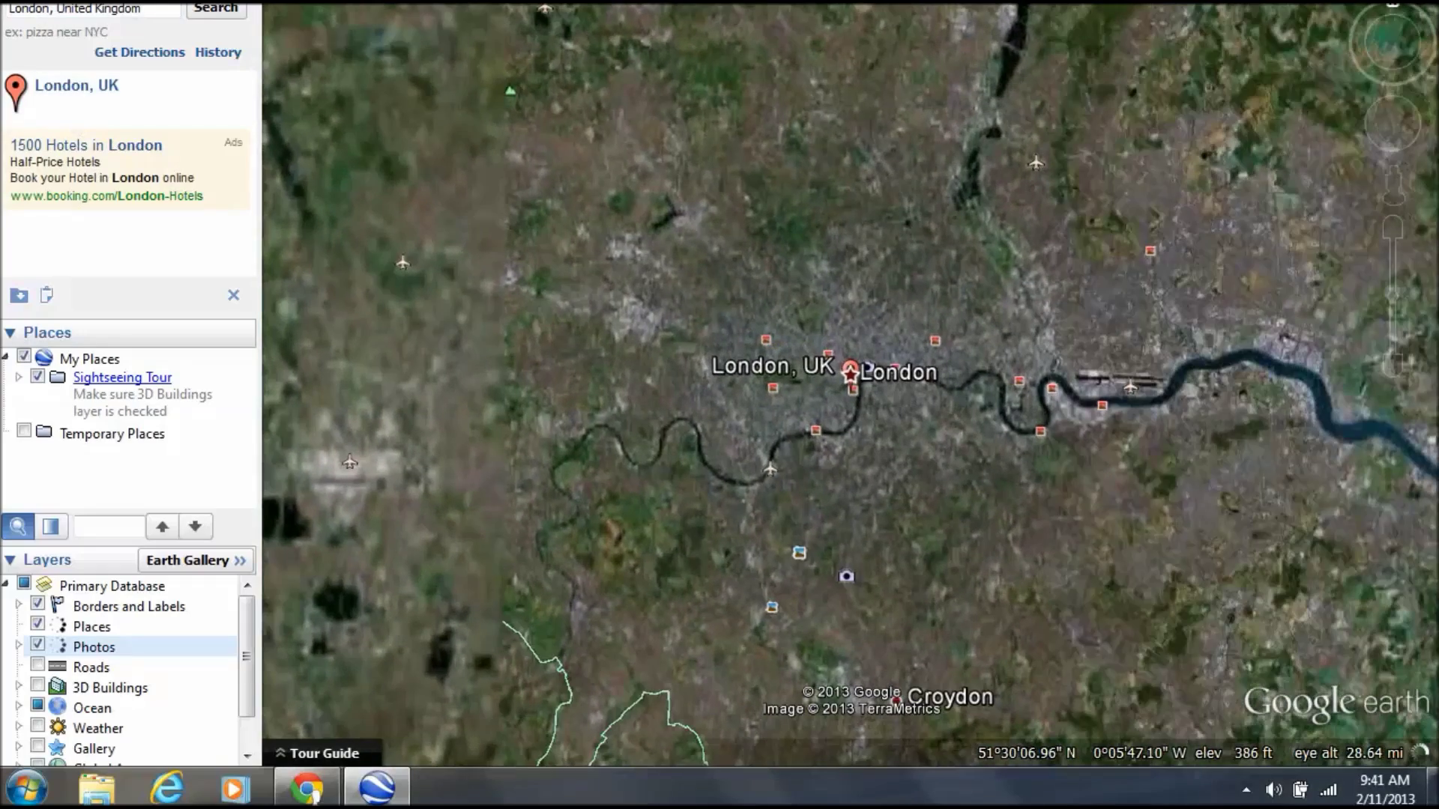
{"action": "scroll", "coordinate": [917, 389], "scroll_direction": "up", "scroll_amount": 5}
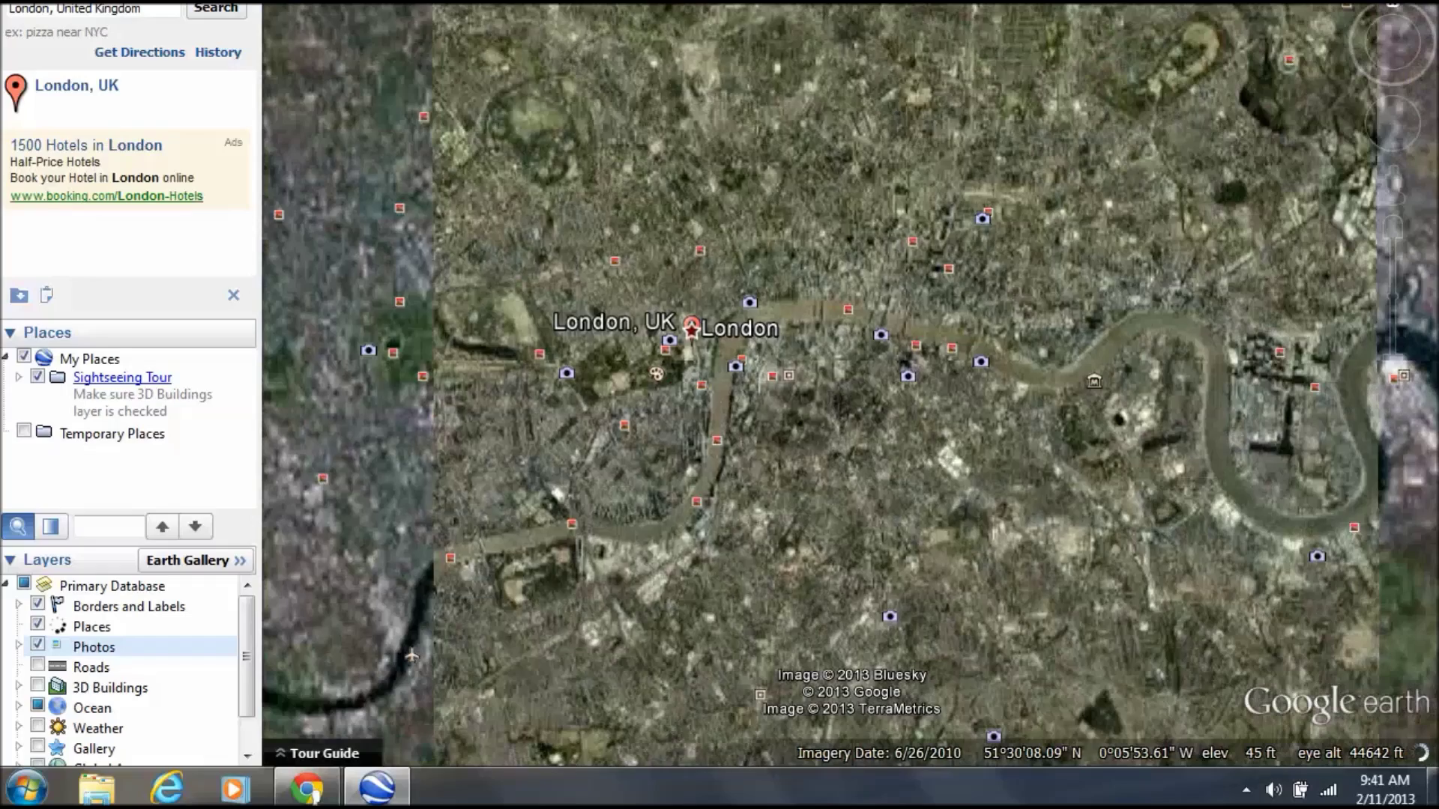
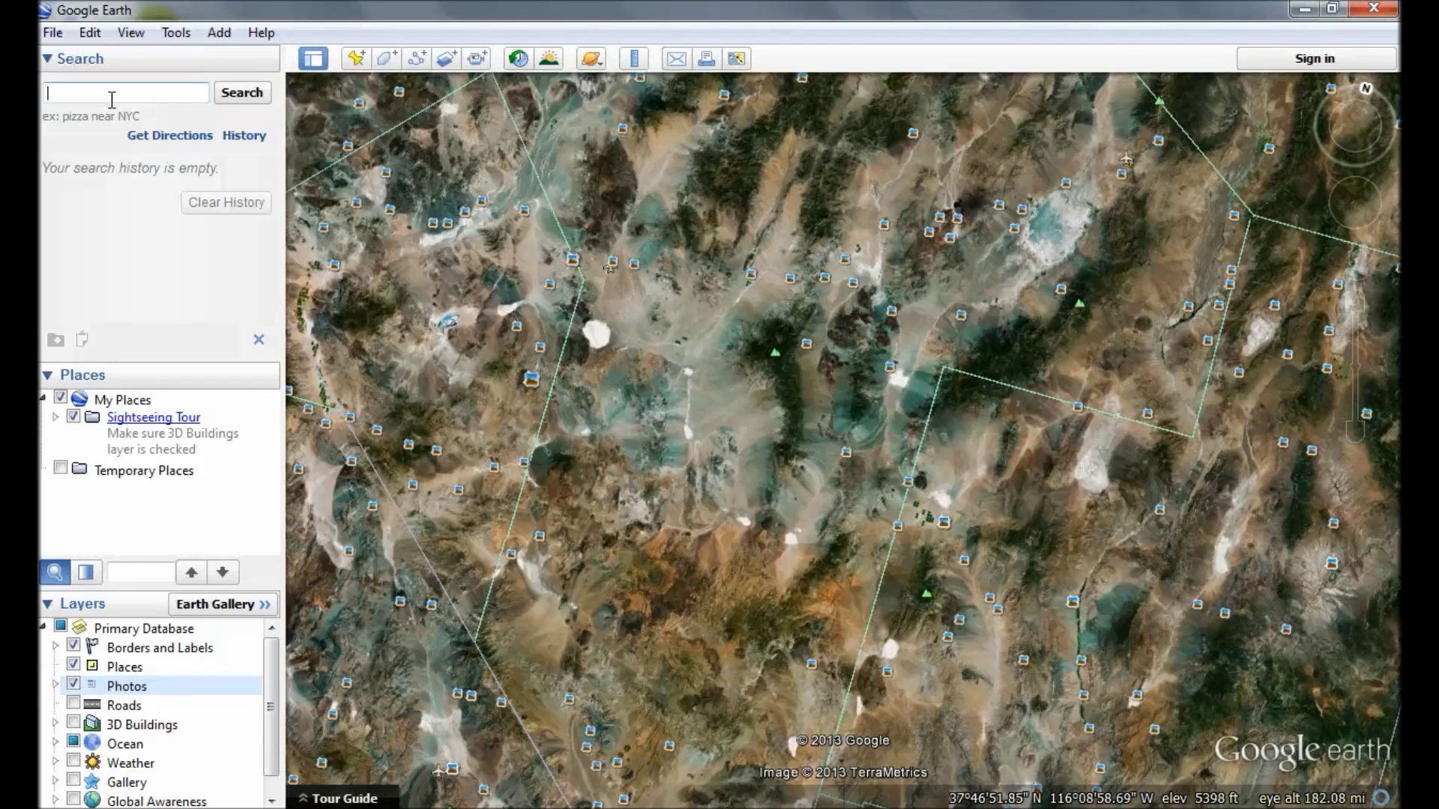
- Search for Las Vegas, NV, fly there and zoom in to the city's street blocks
{"action": "type", "text": "l"}
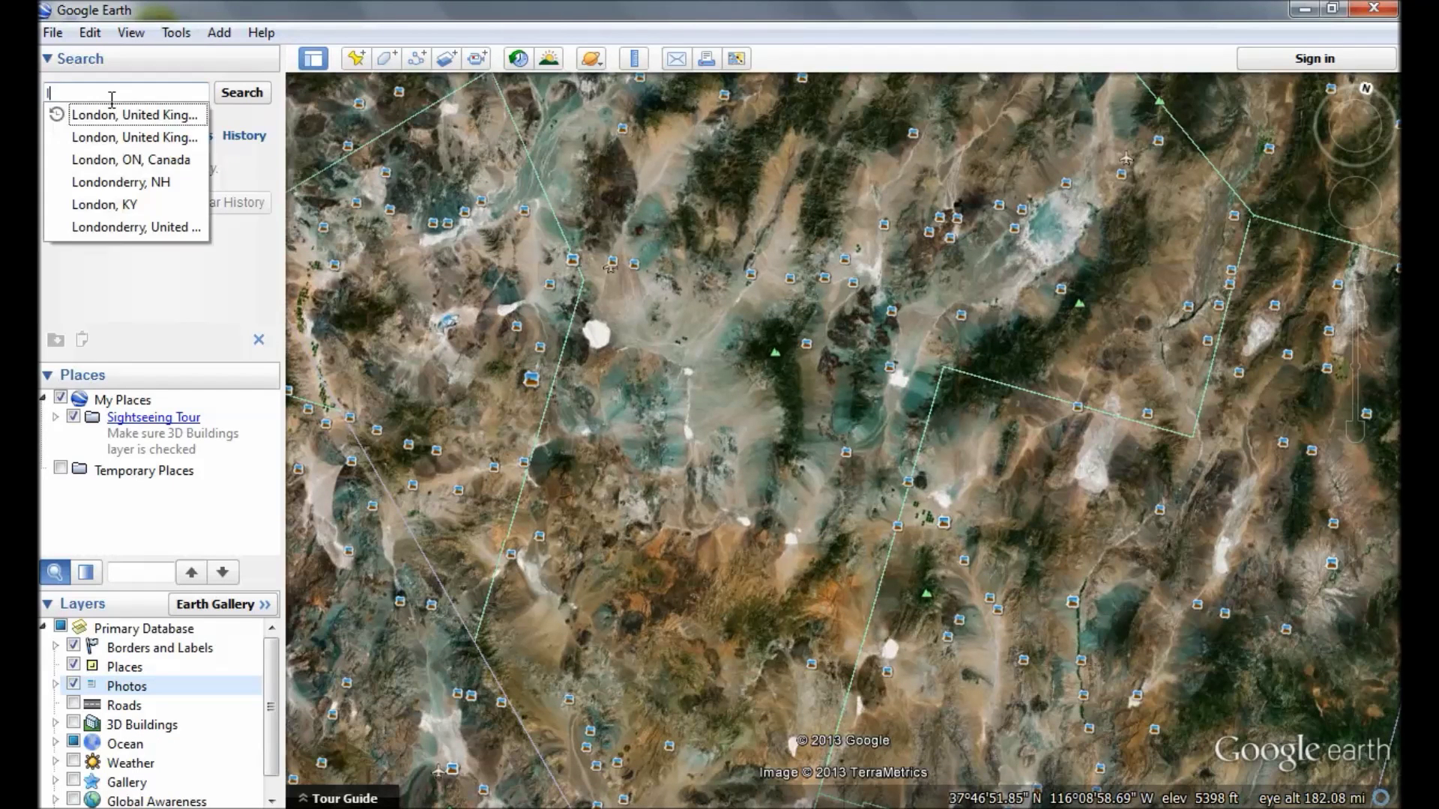
{"action": "type", "text": "as vegas"}
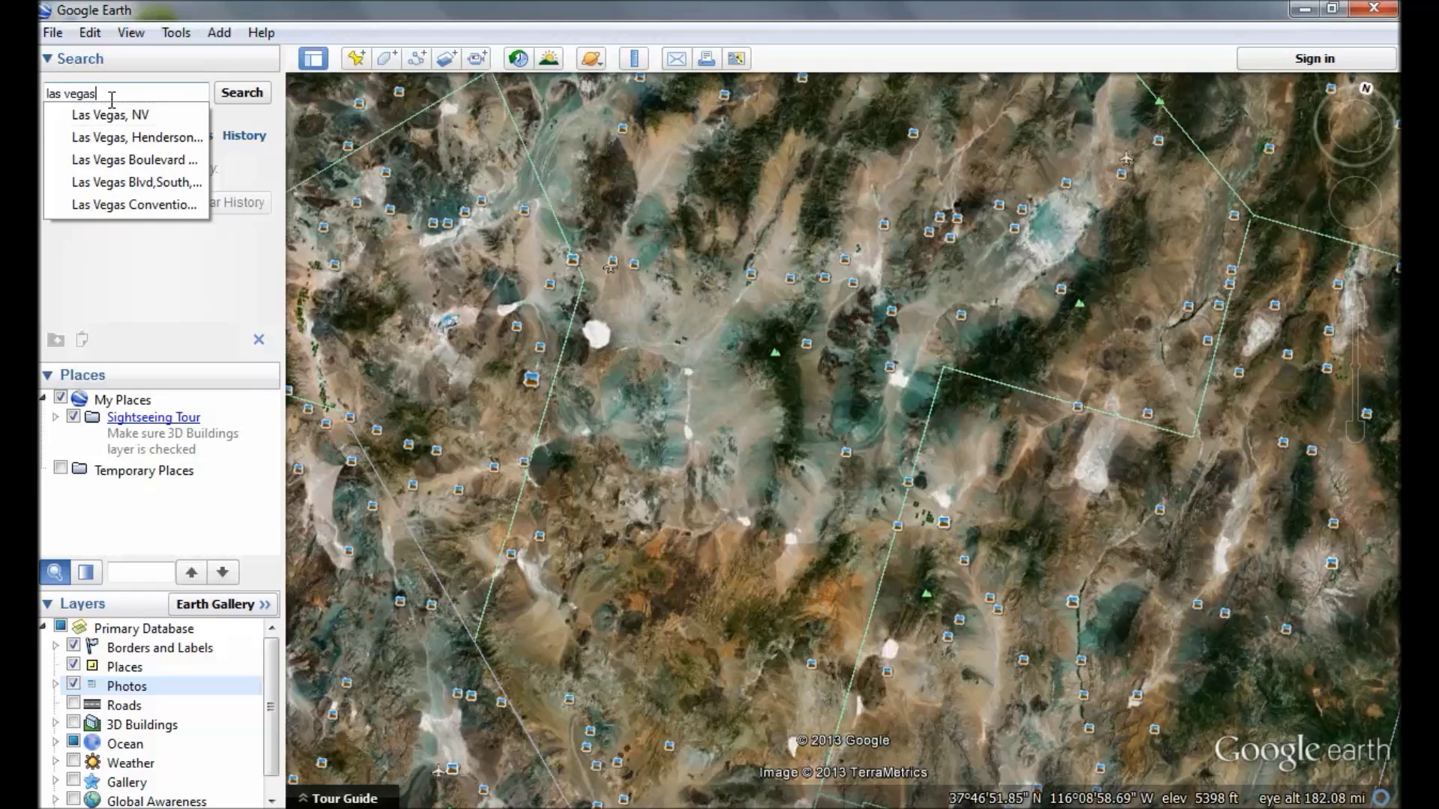
{"action": "key", "text": "Down"}
{"action": "key", "text": "Return"}
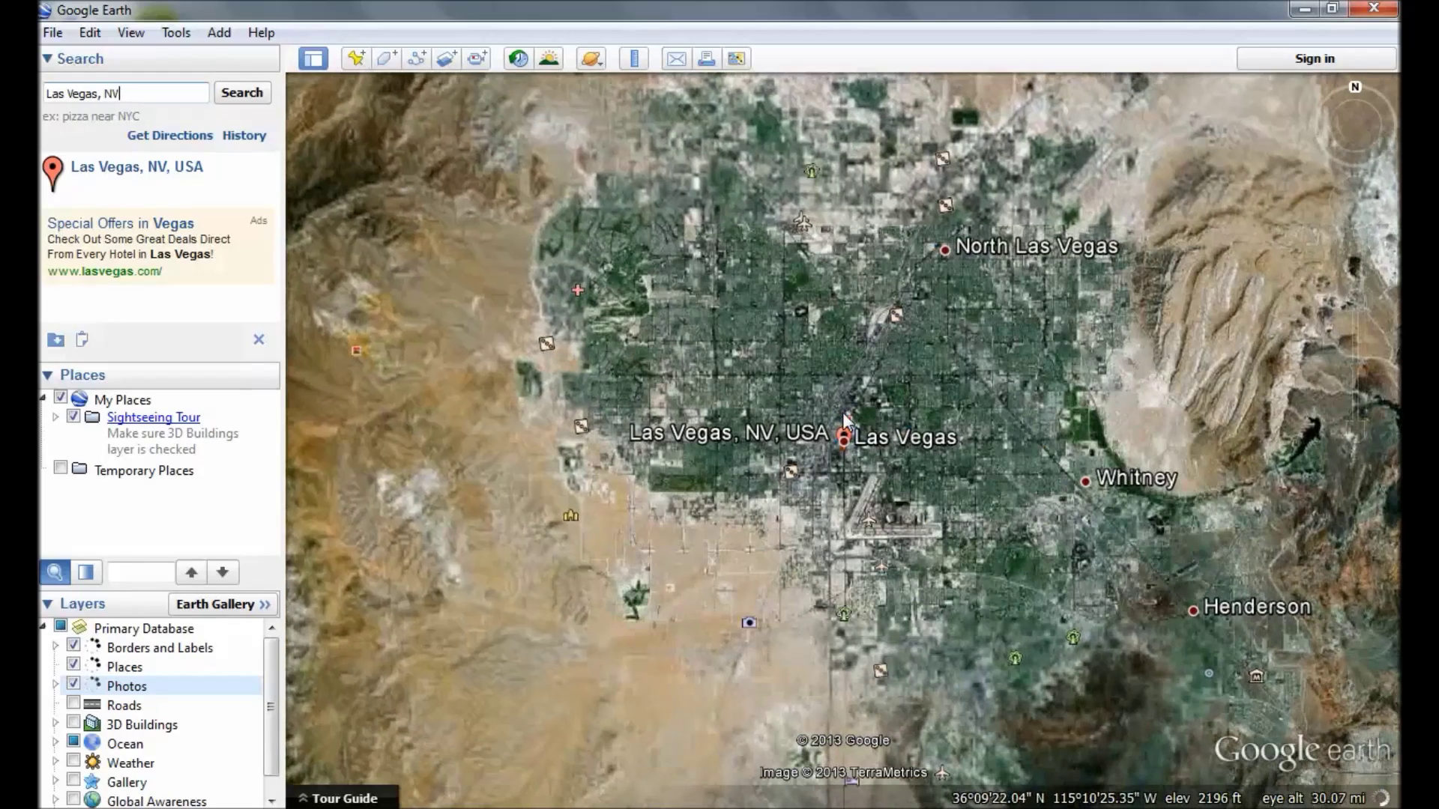
{"action": "scroll", "coordinate": [893, 496], "scroll_direction": "up", "scroll_amount": 1}
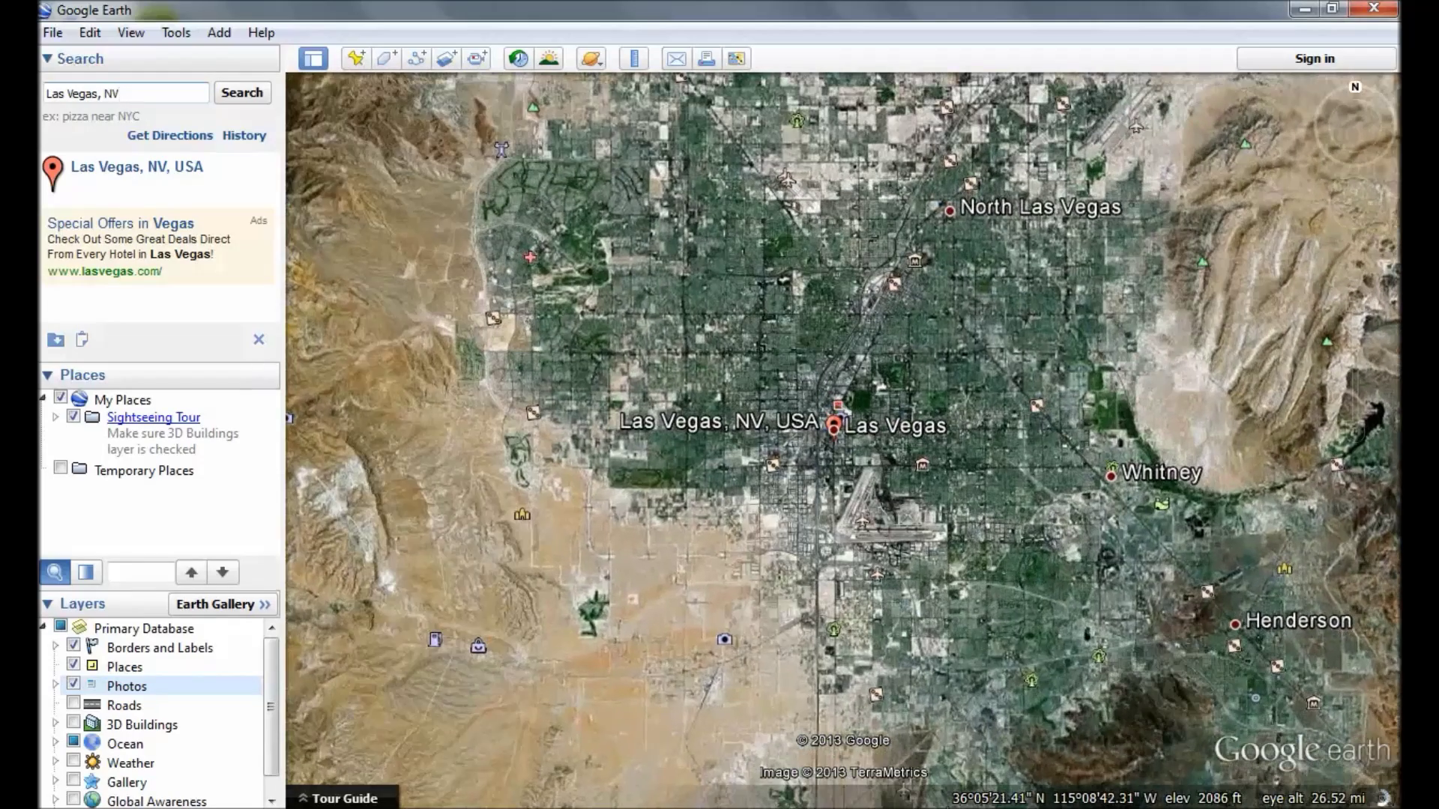
{"action": "scroll", "coordinate": [910, 508], "scroll_direction": "up", "scroll_amount": 2}
{"action": "scroll", "coordinate": [895, 460], "scroll_direction": "up", "scroll_amount": 2}
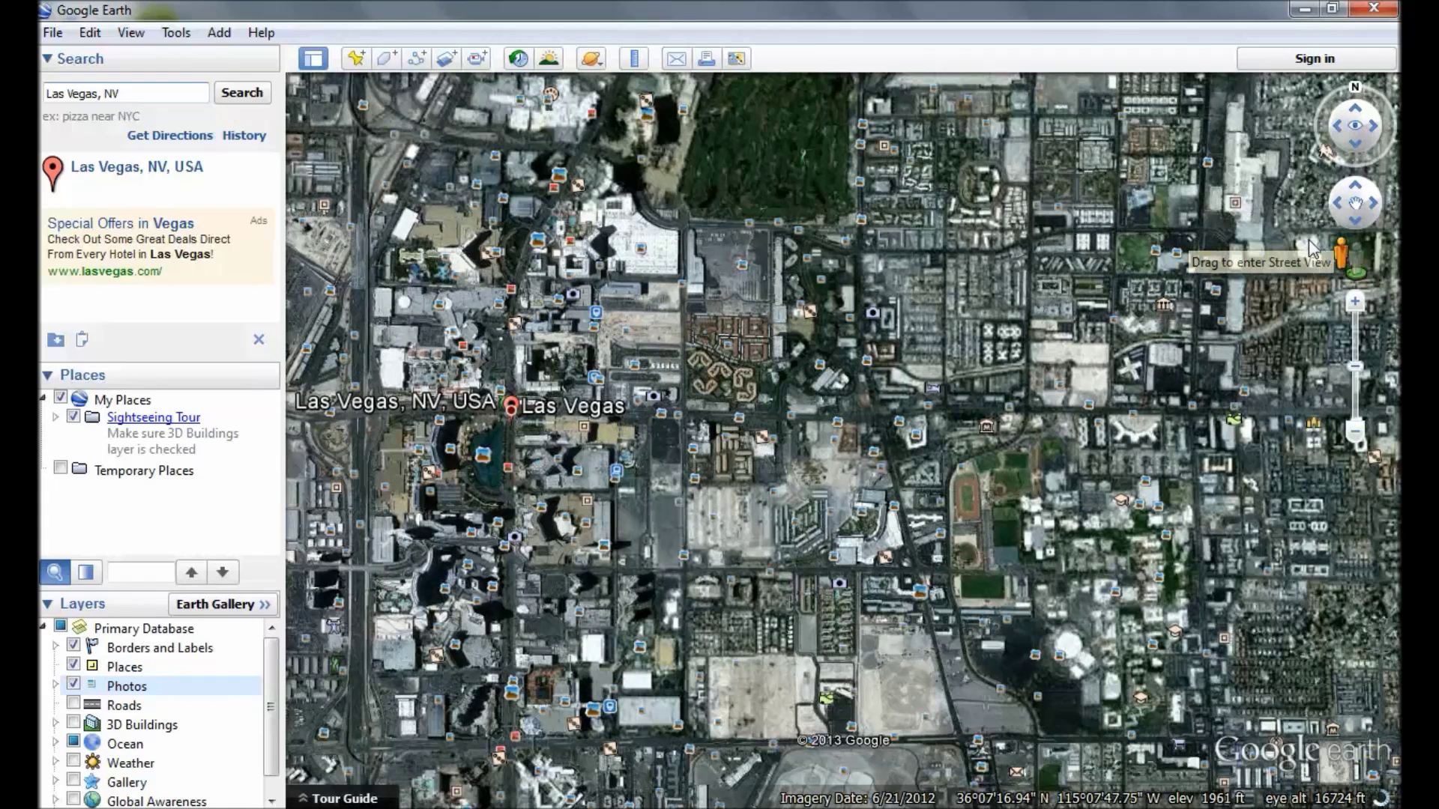
- Look around the street beside the Las Vegas marker in Street View and return to the aerial view
{"action": "left_click_drag", "start_coordinate": [1340, 253], "coordinate": [497, 390]}
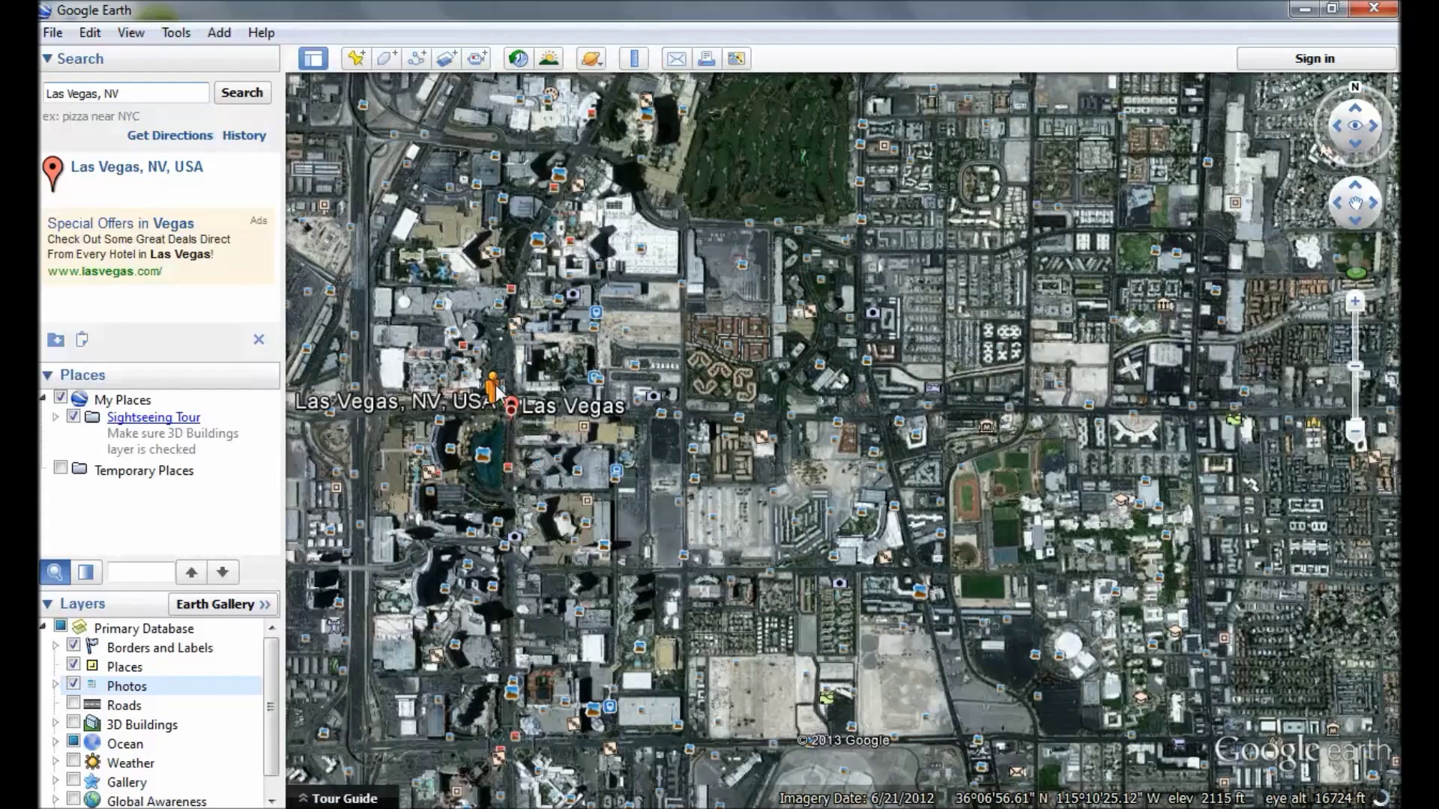
{"action": "left_click_drag", "start_coordinate": [497, 390], "coordinate": [498, 393]}
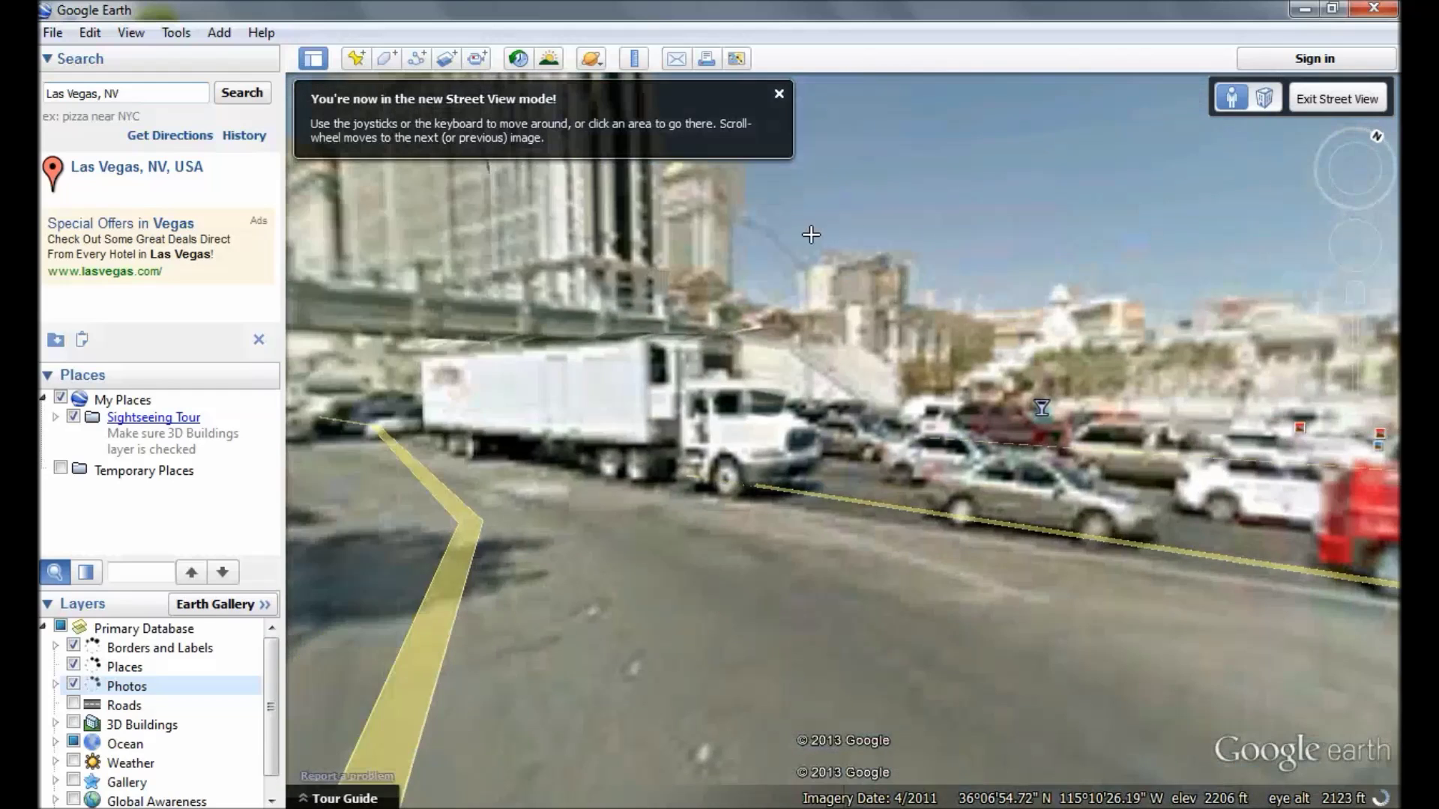
{"action": "left_click", "coordinate": [680, 256]}
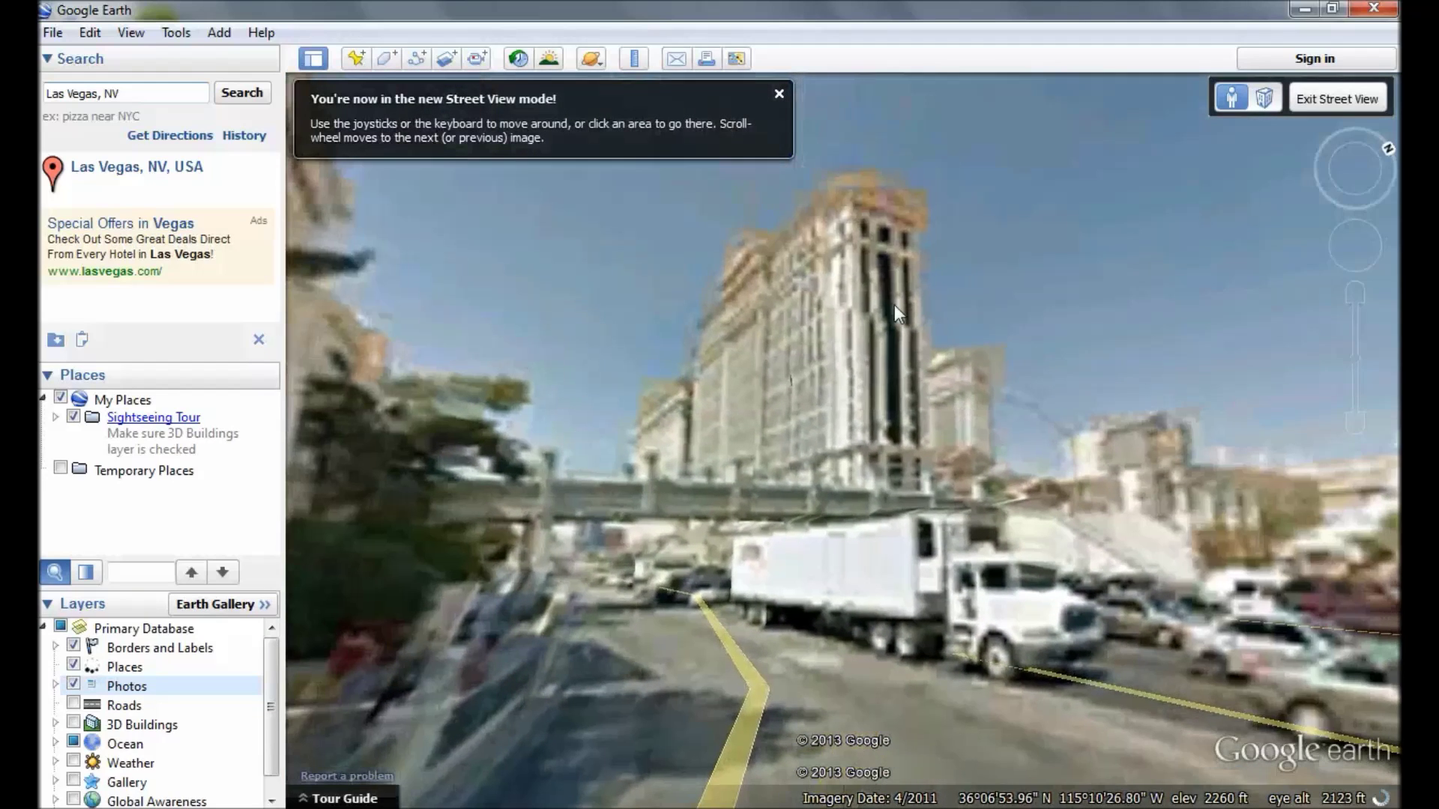
{"action": "left_click_drag", "start_coordinate": [893, 304], "coordinate": [405, 430]}
{"action": "scroll", "coordinate": [405, 429], "scroll_direction": "down", "scroll_amount": 2}
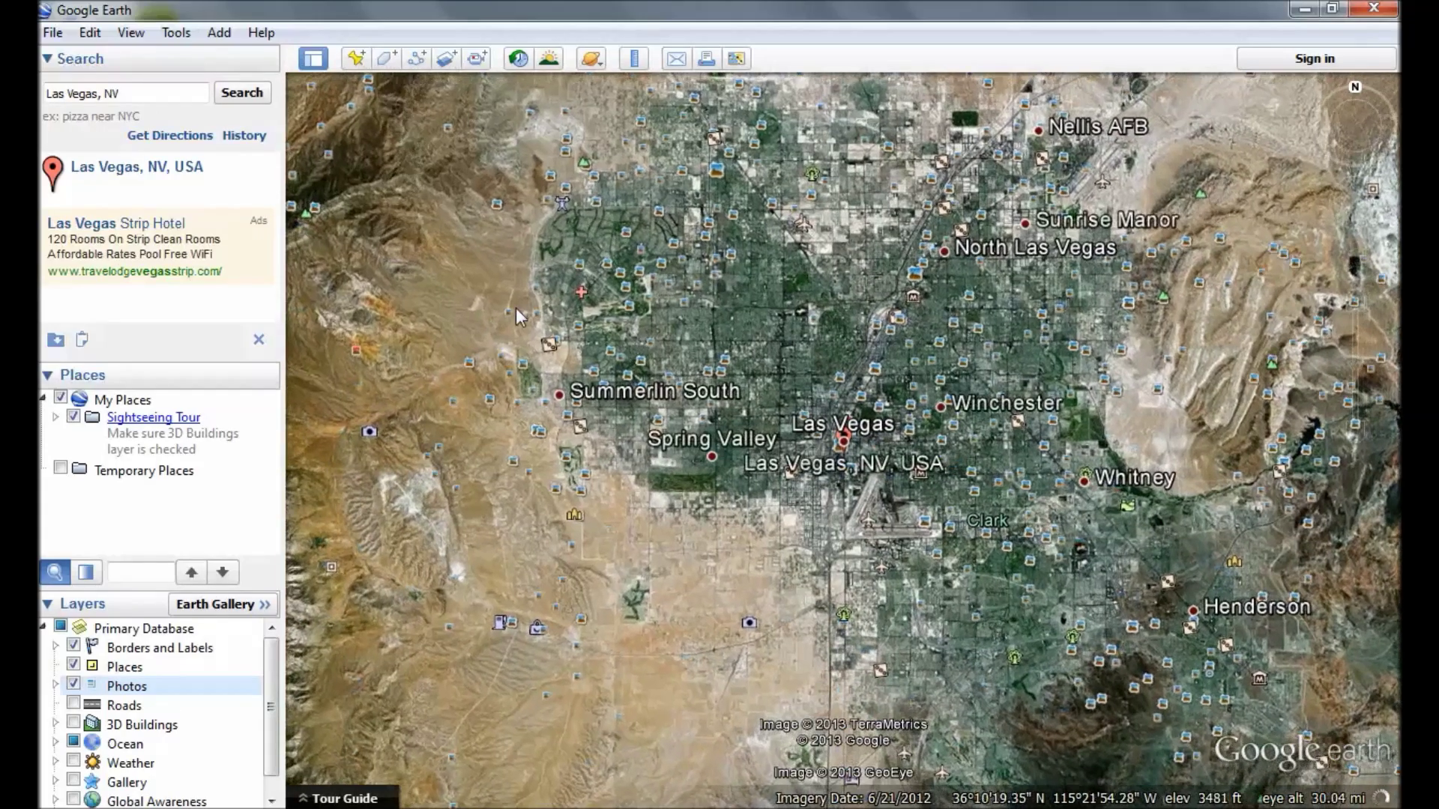
- Switch the globe from Earth to Sky to explore the stars and constellations
{"action": "left_click_drag", "start_coordinate": [1354, 367], "coordinate": [1363, 443]}
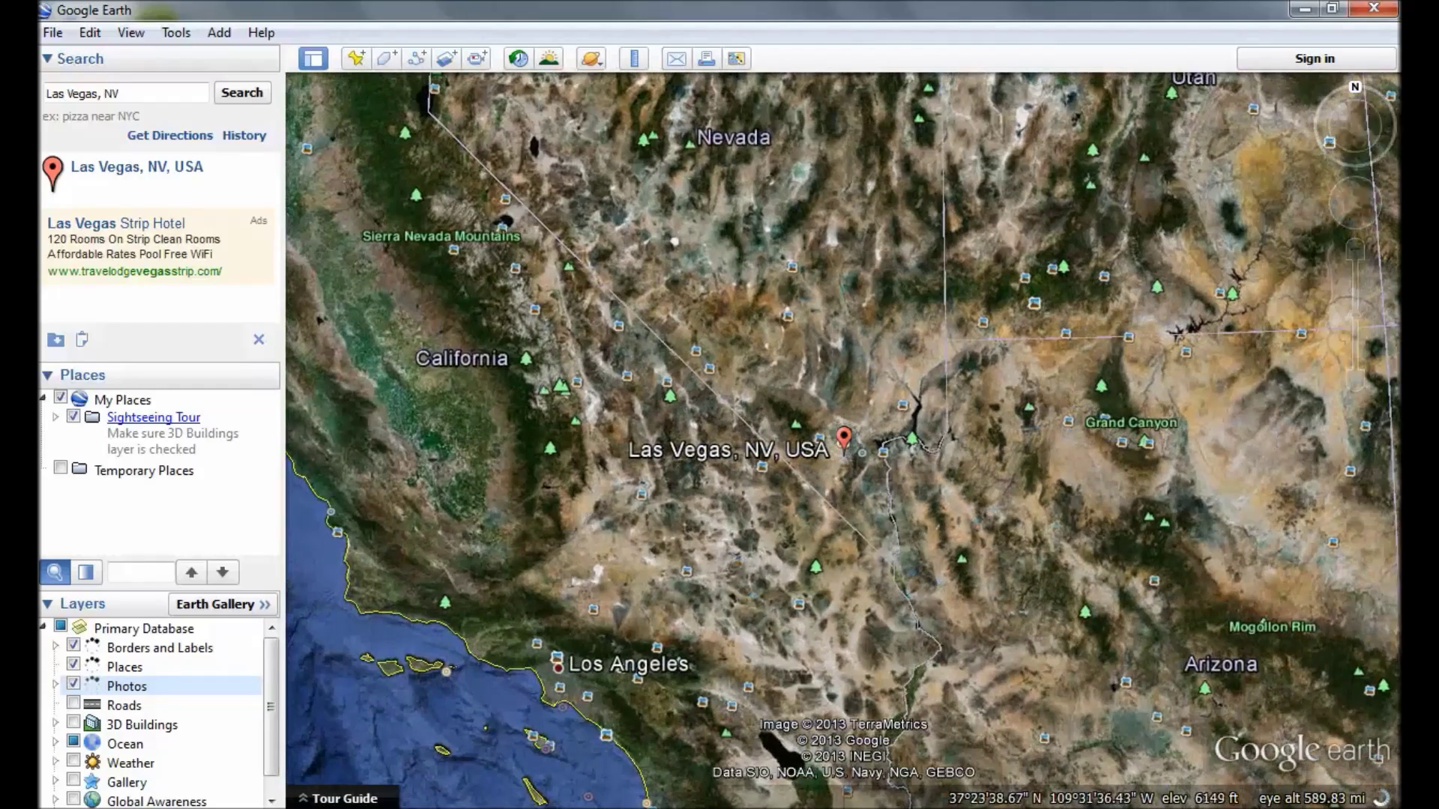
{"action": "left_click_drag", "start_coordinate": [1355, 362], "coordinate": [1355, 362]}
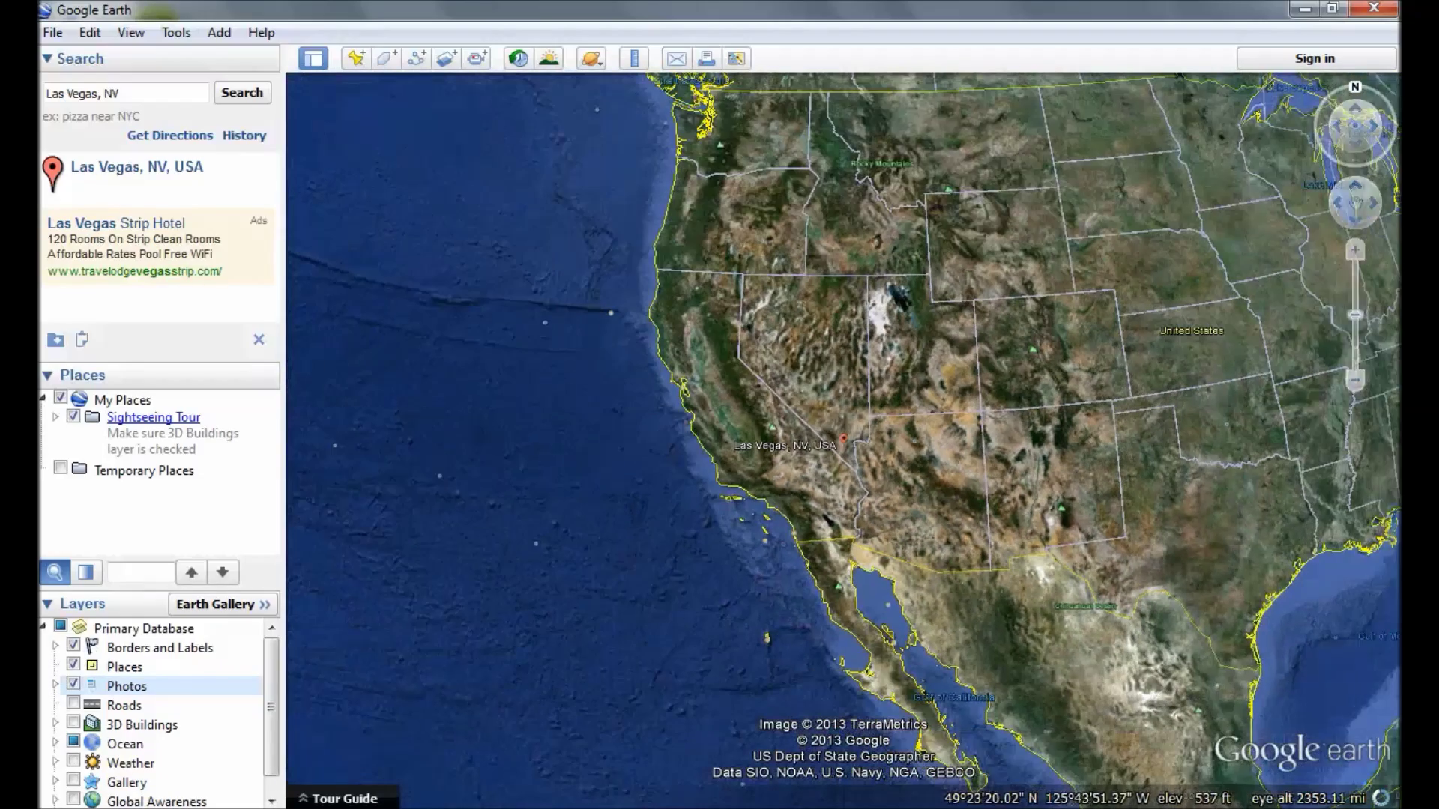
{"action": "left_click", "coordinate": [601, 67]}
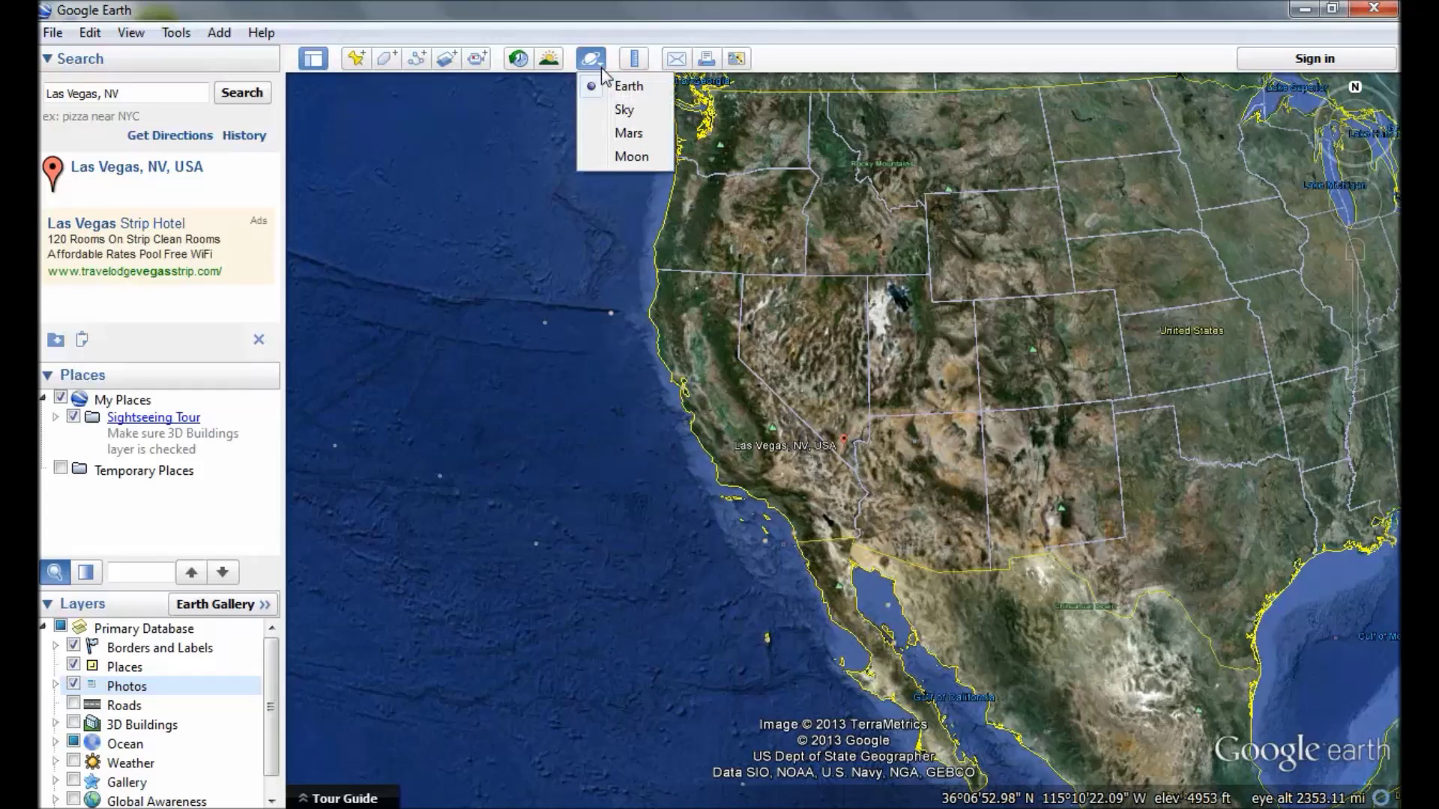
{"action": "left_click", "coordinate": [641, 110]}
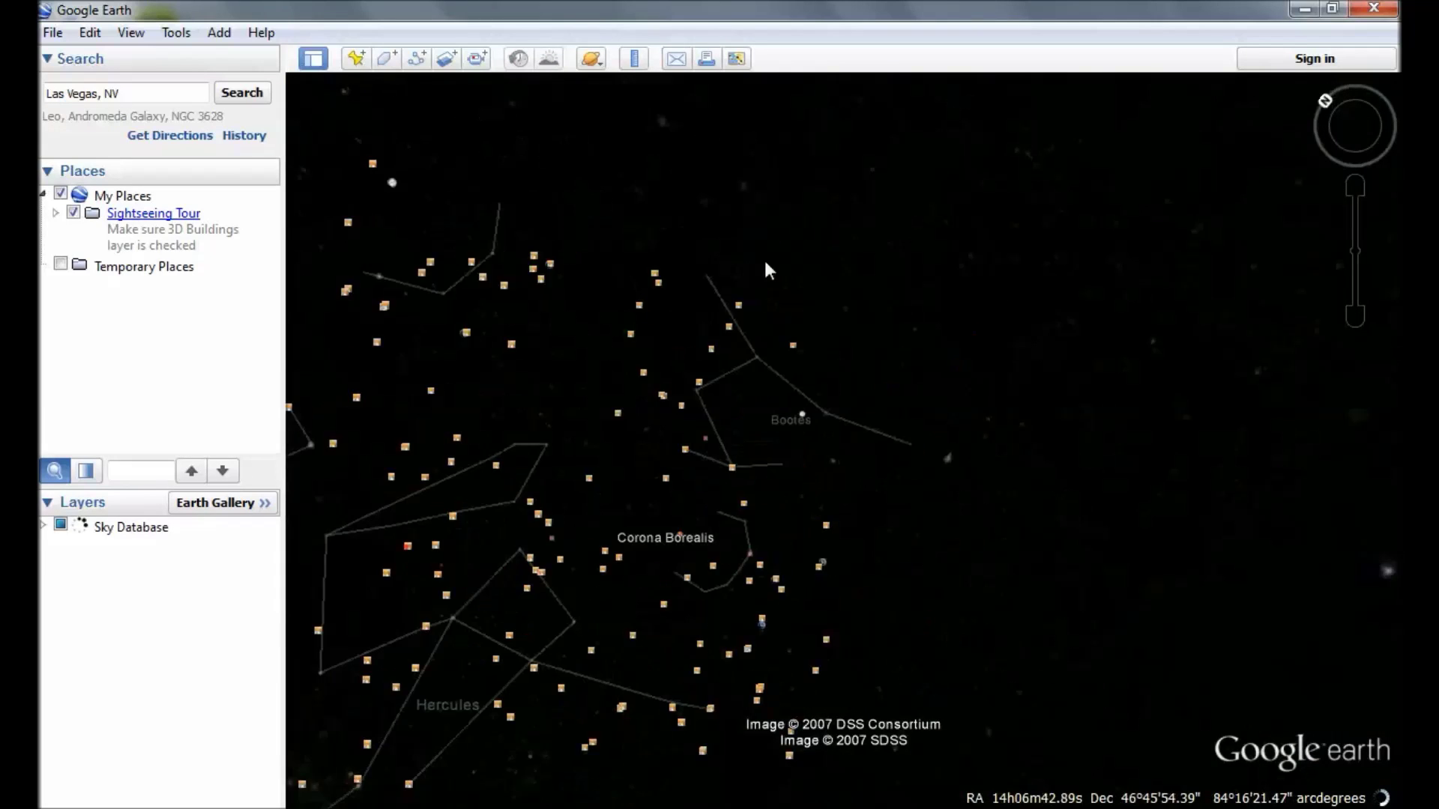
- Look across the night sky from Boötes past Virgo and Corvus to the southern constellations around Vela and Carina
{"action": "left_click_drag", "start_coordinate": [986, 244], "coordinate": [716, 263]}
{"action": "left_click_drag", "start_coordinate": [954, 269], "coordinate": [669, 317]}
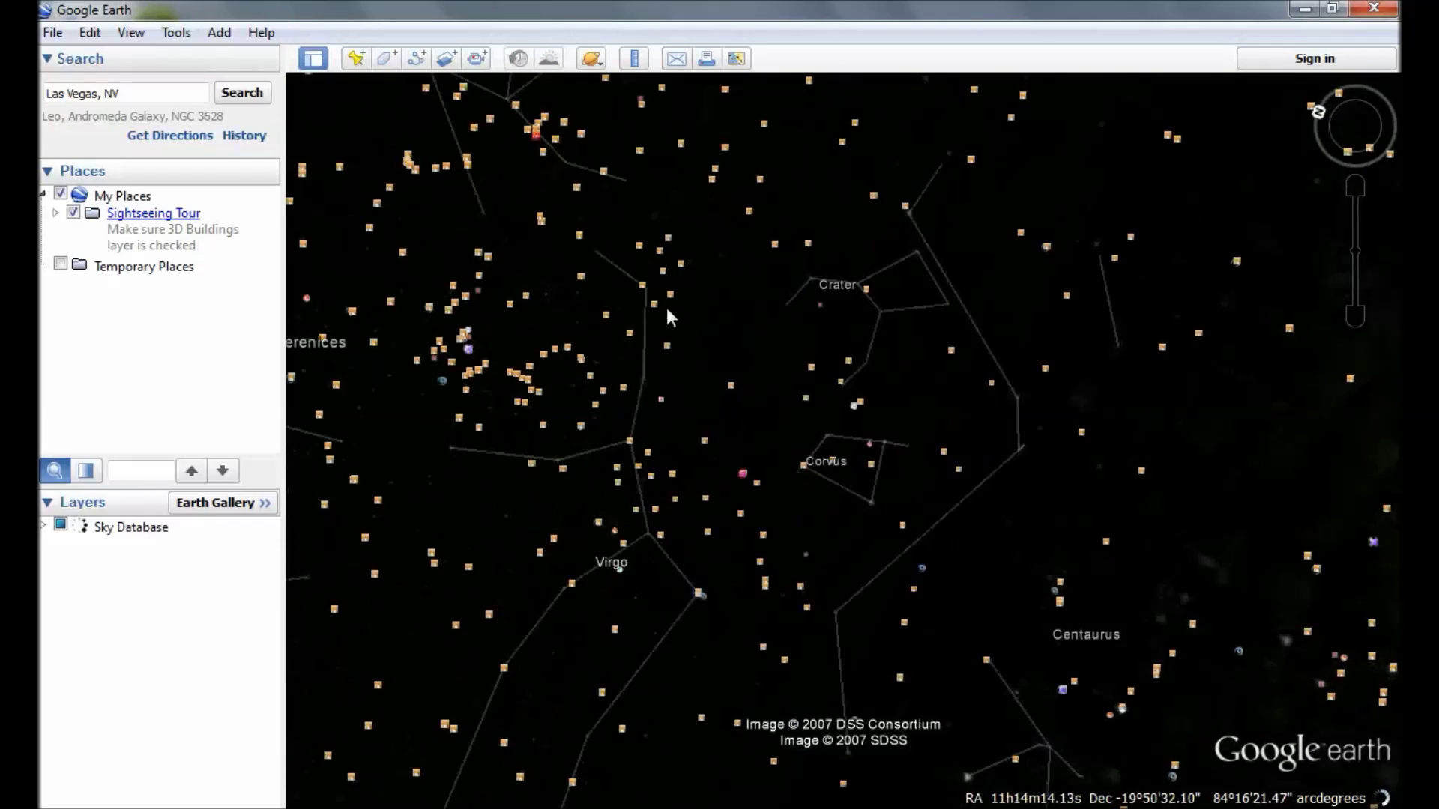
{"action": "left_click_drag", "start_coordinate": [1021, 250], "coordinate": [915, 305]}
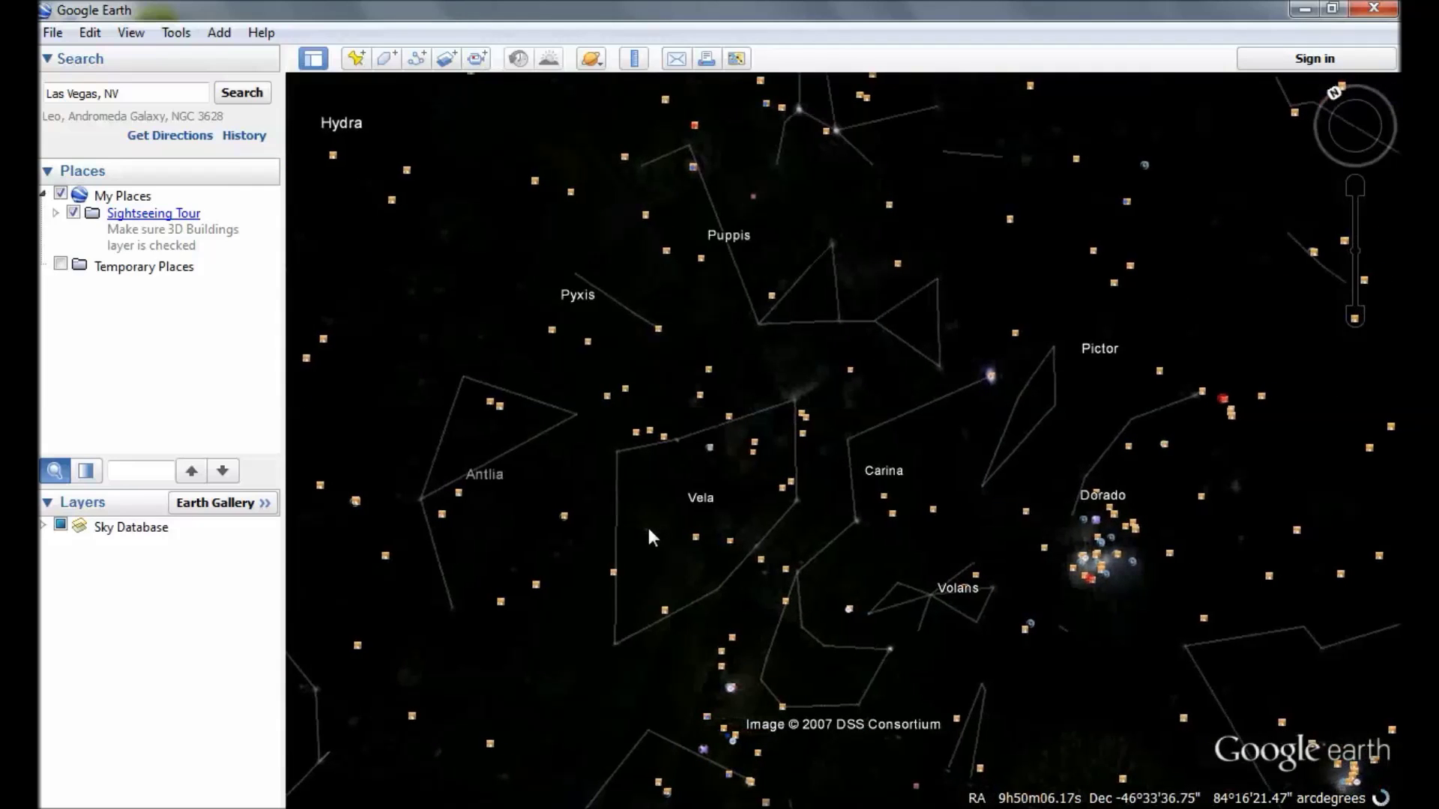
- Switch from Sky to Mars, dismiss the start-up tip and rotate the planet to view different parts of its surface
{"action": "left_click", "coordinate": [598, 65]}
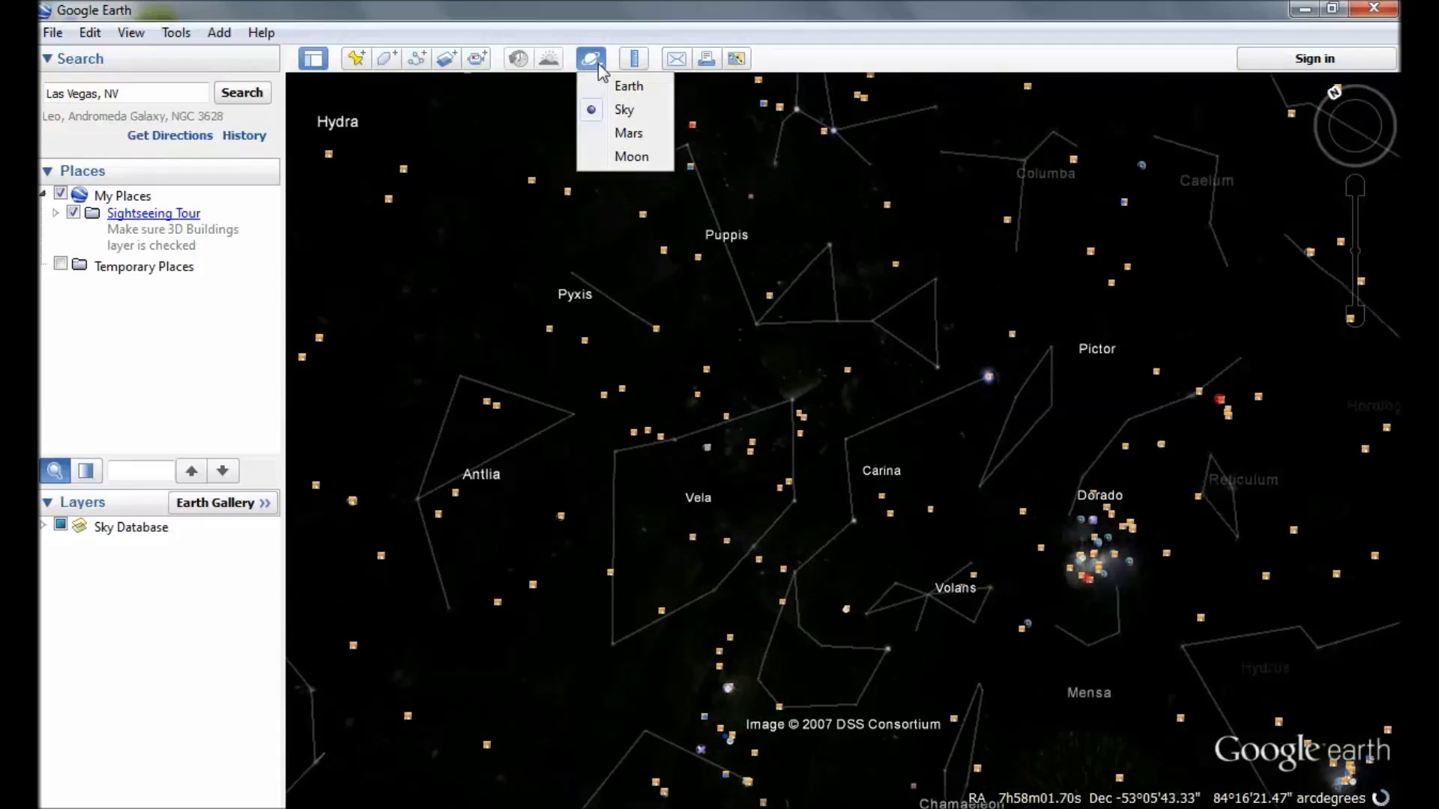
{"action": "left_click", "coordinate": [641, 133]}
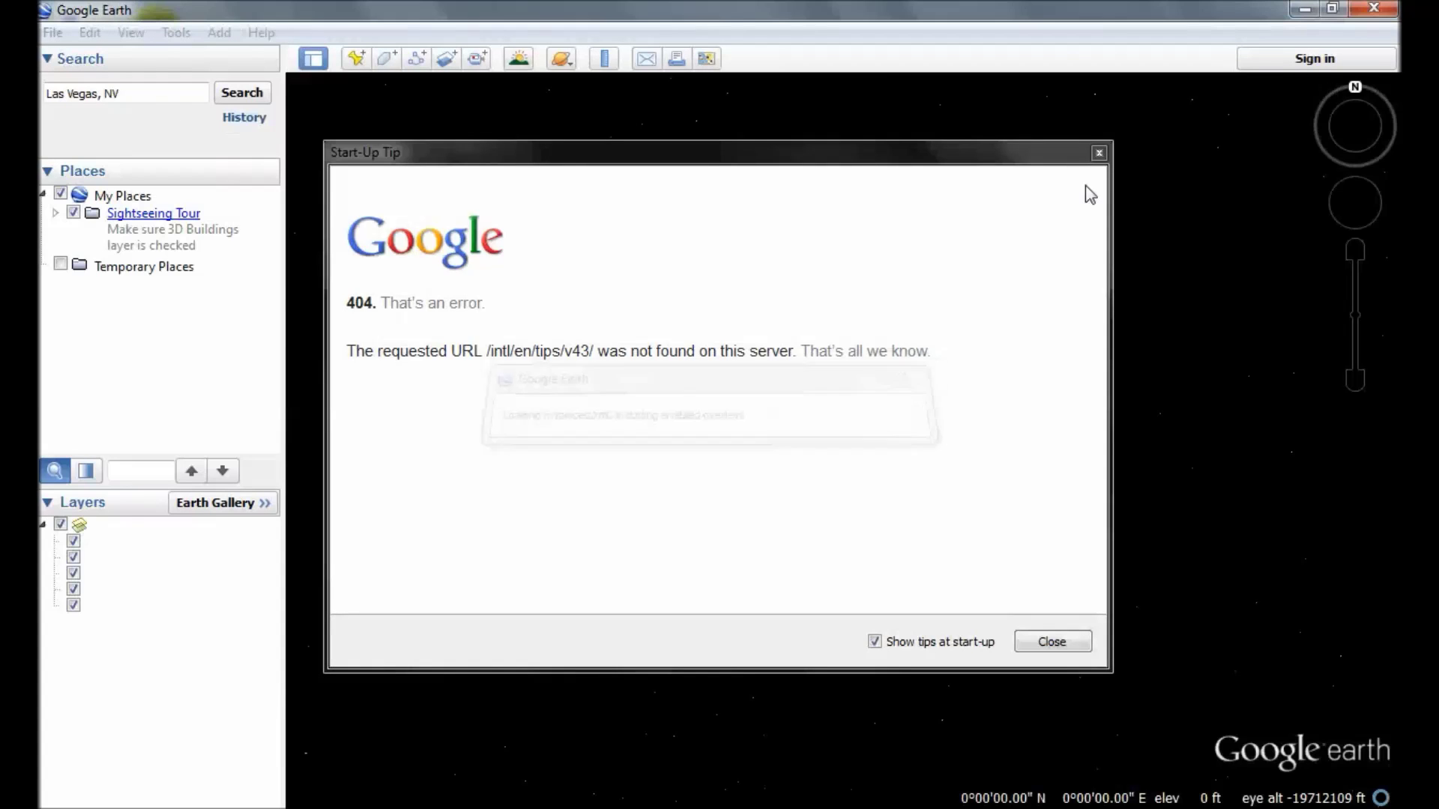
{"action": "left_click", "coordinate": [1099, 153]}
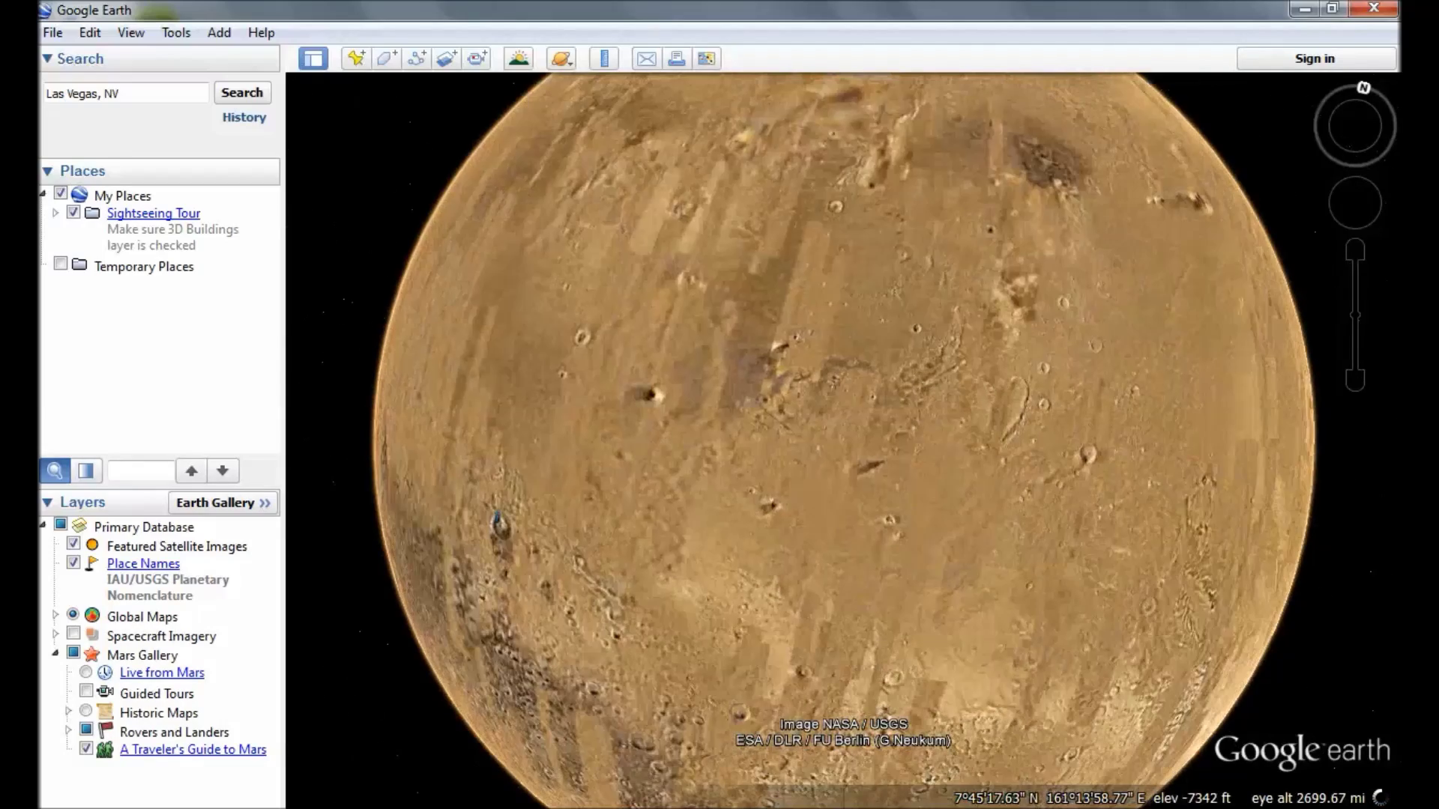
{"action": "left_click_drag", "start_coordinate": [496, 517], "coordinate": [1195, 738]}
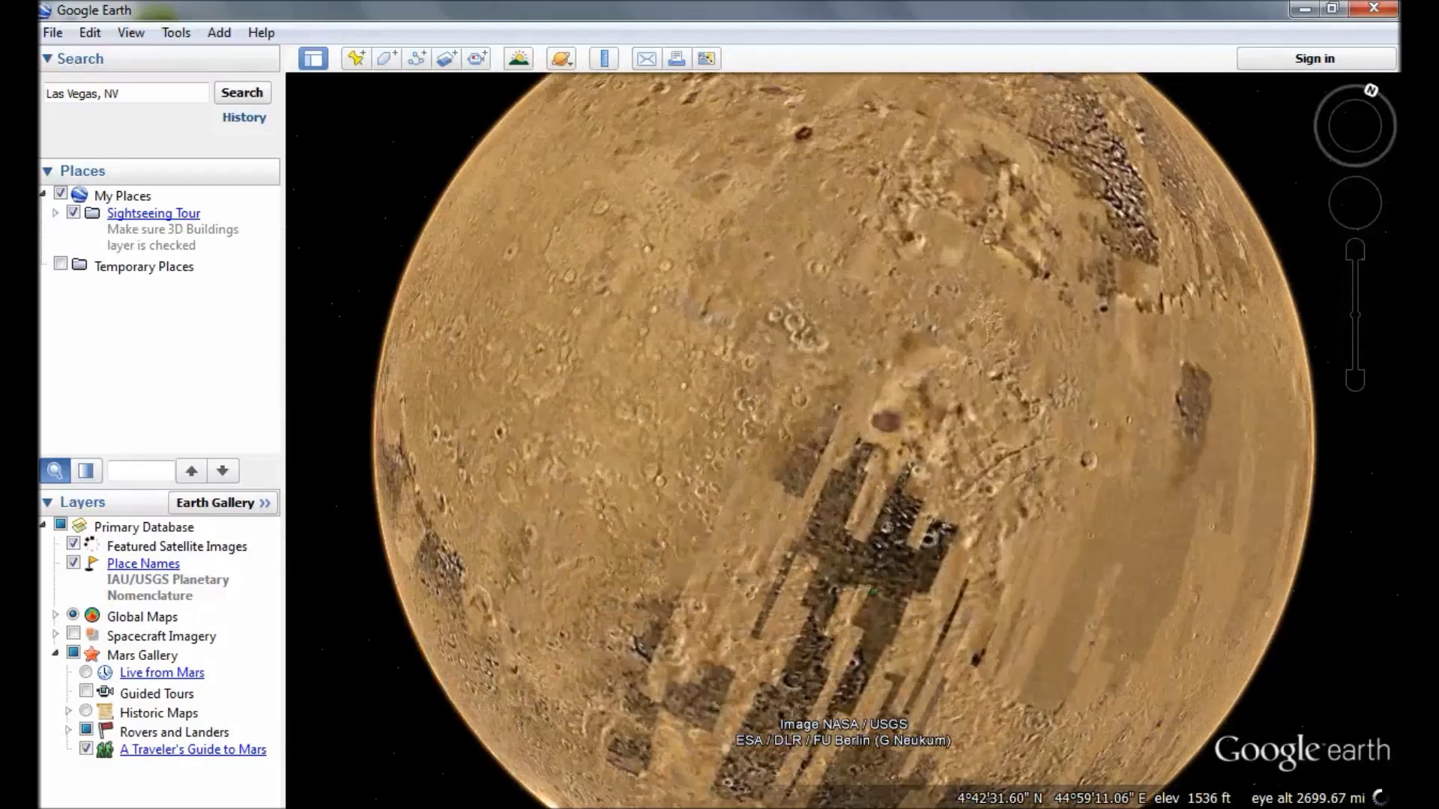
{"action": "left_click_drag", "start_coordinate": [622, 569], "coordinate": [615, 350]}
- Switch the globe from Mars to the Moon to view its surface and named craters
{"action": "left_click", "coordinate": [561, 58]}
{"action": "left_click", "coordinate": [574, 124]}
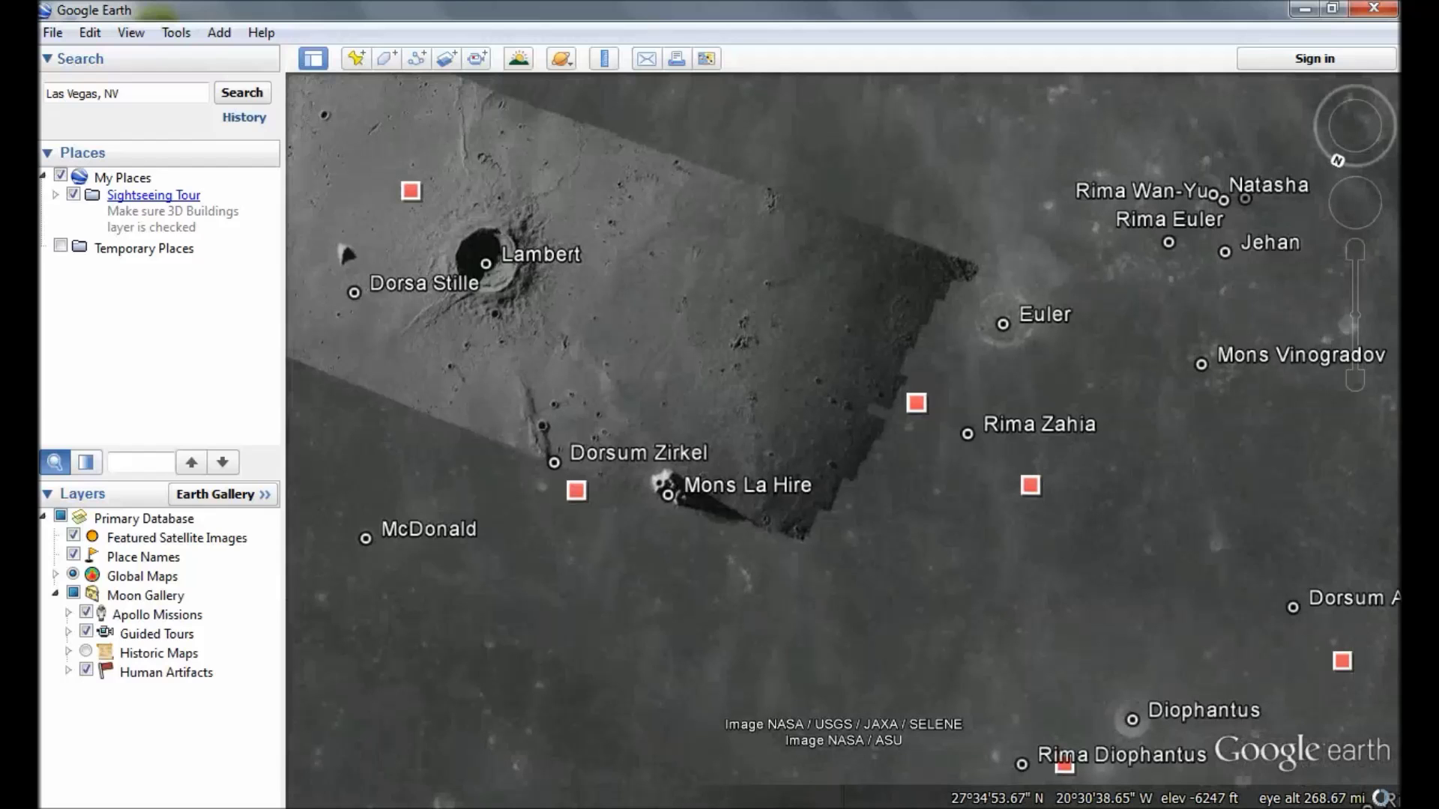
- Switch the globe from the Moon back to Earth and dismiss the start-up tip
{"action": "left_click", "coordinate": [561, 63]}
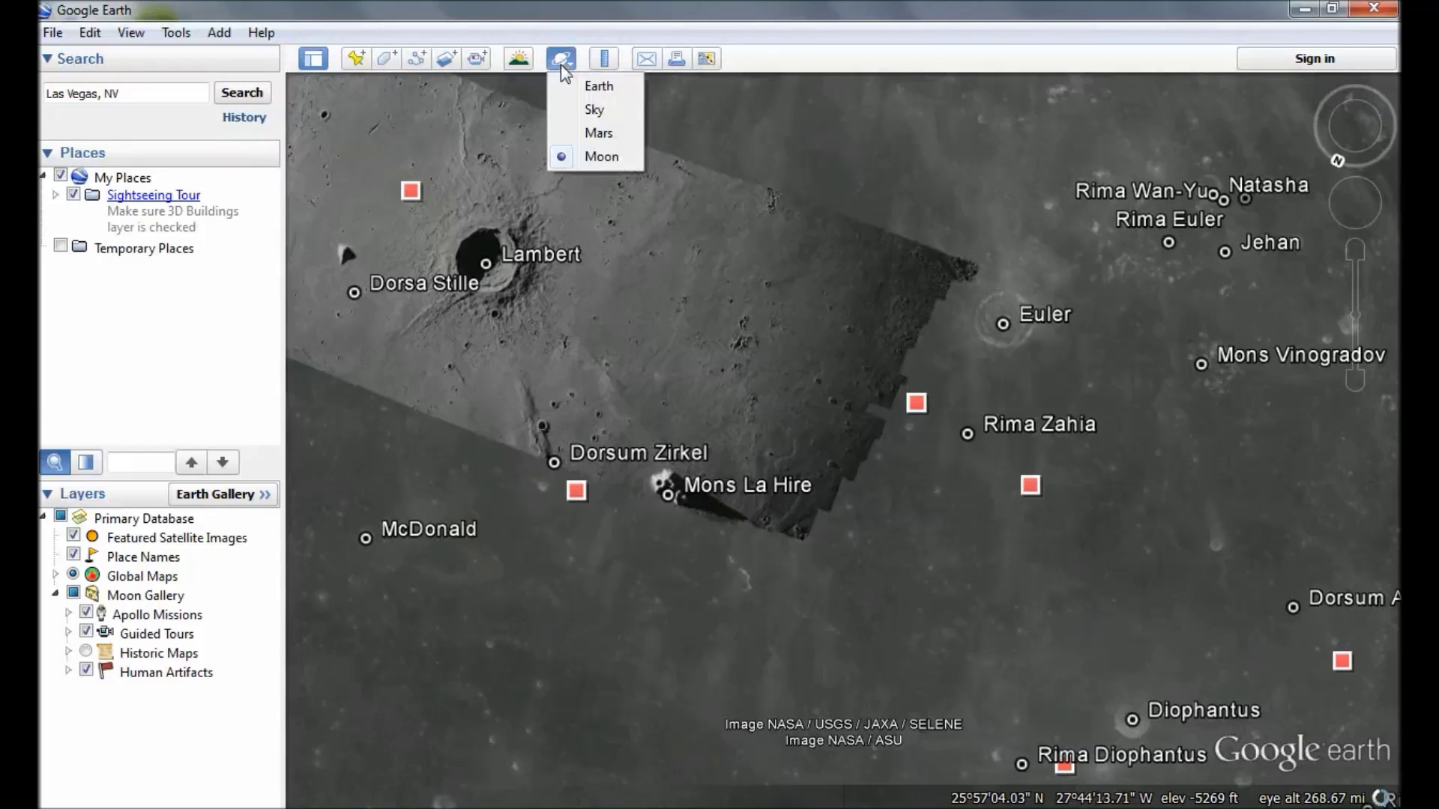
{"action": "left_click", "coordinate": [570, 88]}
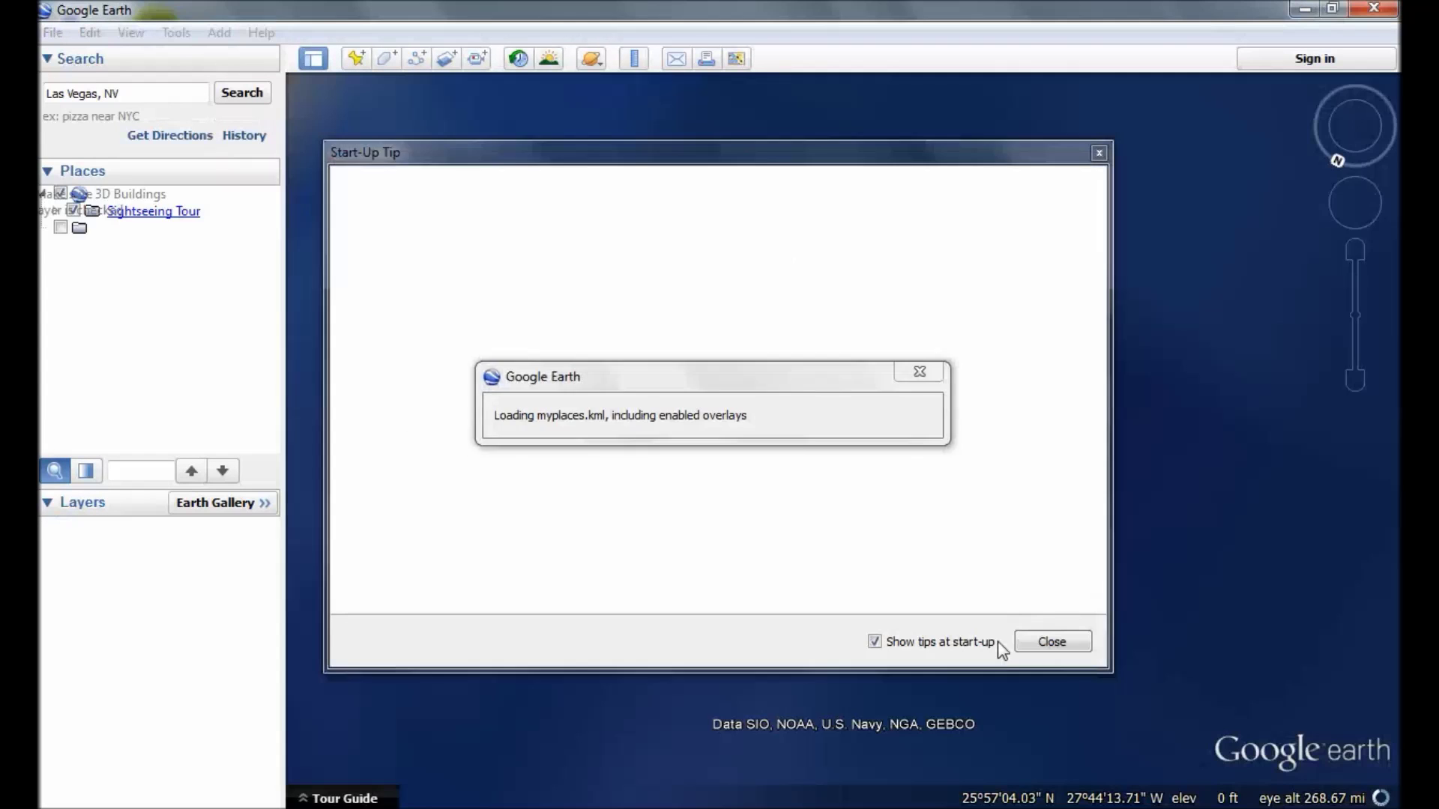
{"action": "left_click", "coordinate": [1019, 639]}
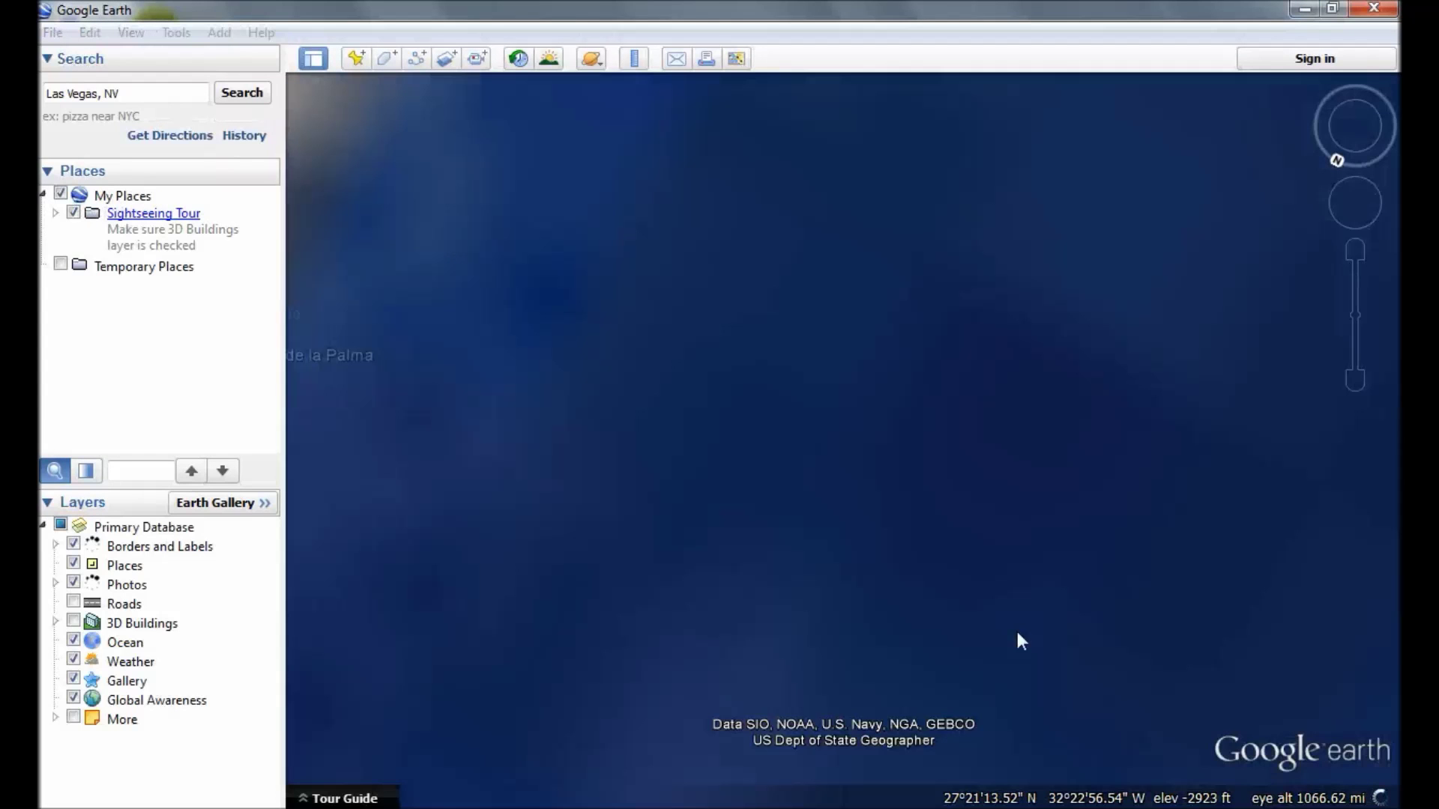